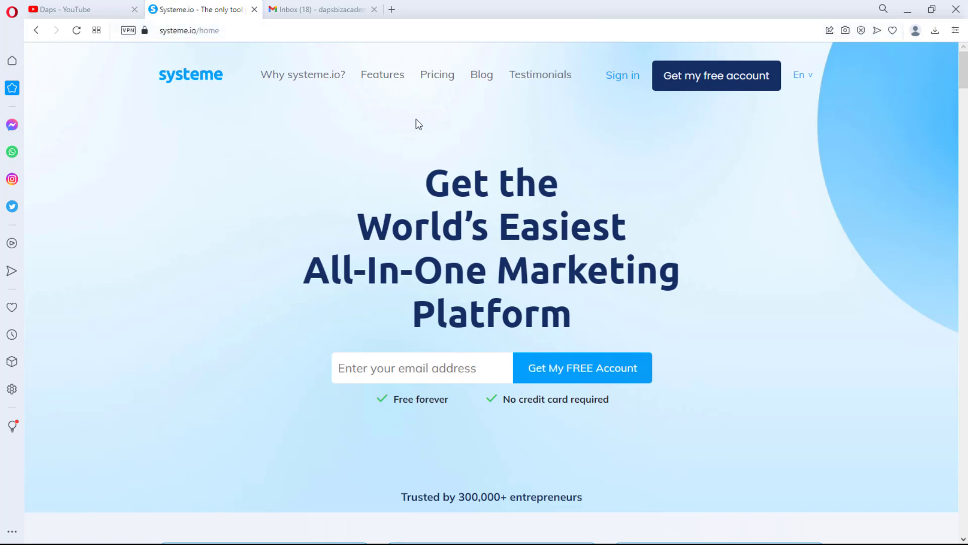
# Look through the testimonials and sales funnel feature section on the Systeme.io home page.
pyautogui.scroll(-5, 446, 152)
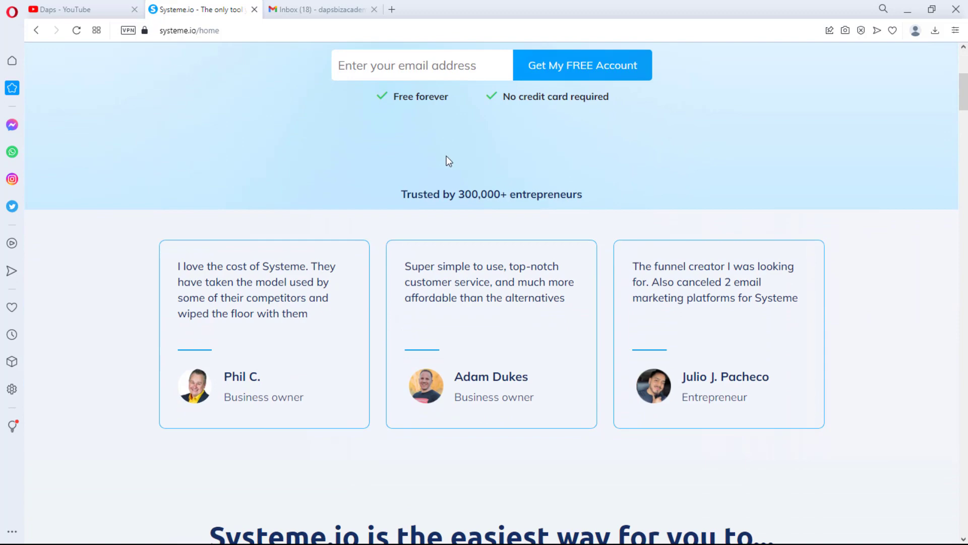
pyautogui.scroll(-5, 447, 156)
pyautogui.scroll(-4, 453, 157)
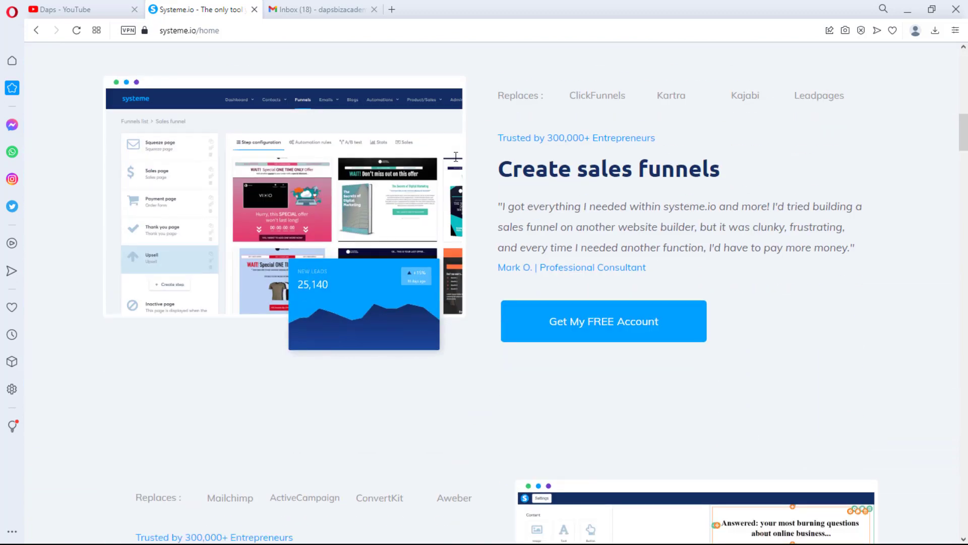
pyautogui.scroll(5, 456, 159)
pyautogui.scroll(8, 456, 159)
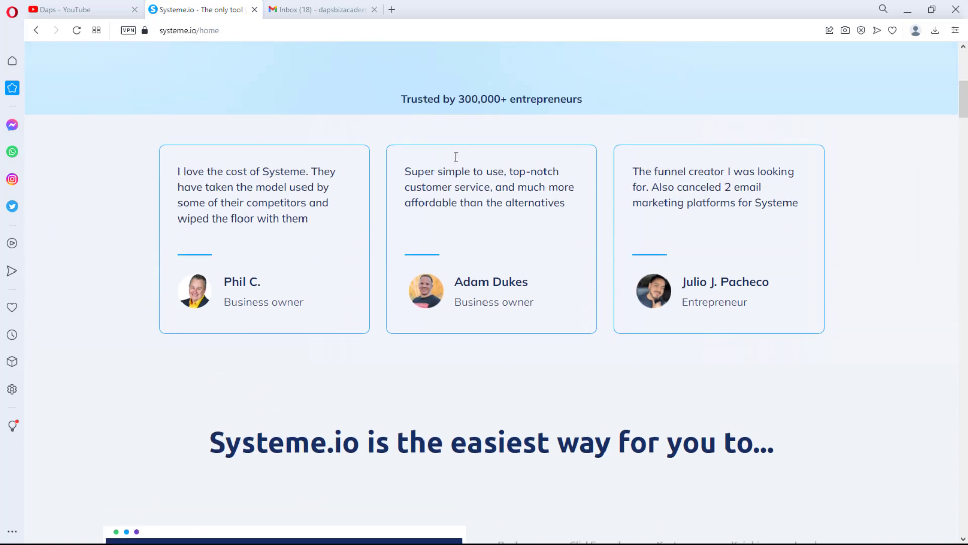
pyautogui.scroll(1, 456, 157)
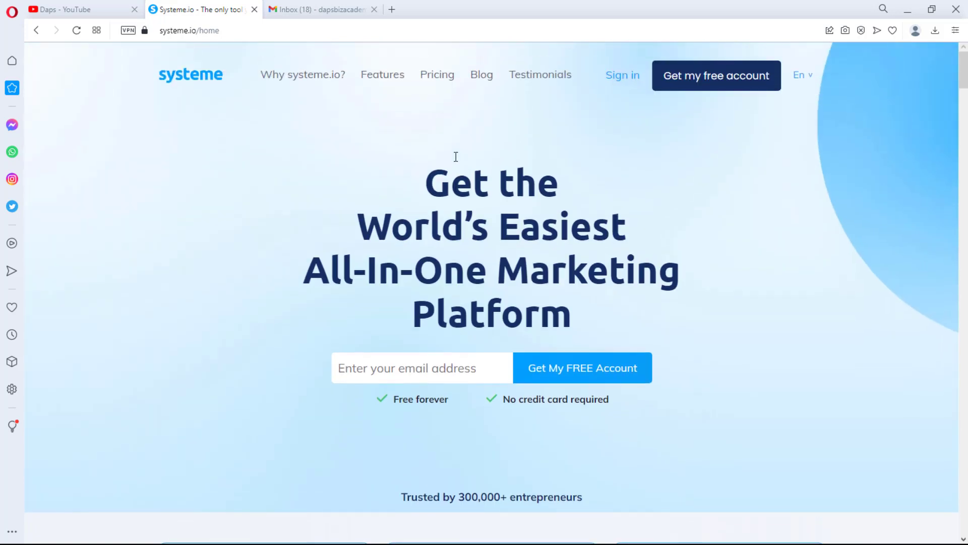
# View the pricing page and compare the monthly plans' contact, email and sales funnel limits.
pyautogui.click(436, 76)
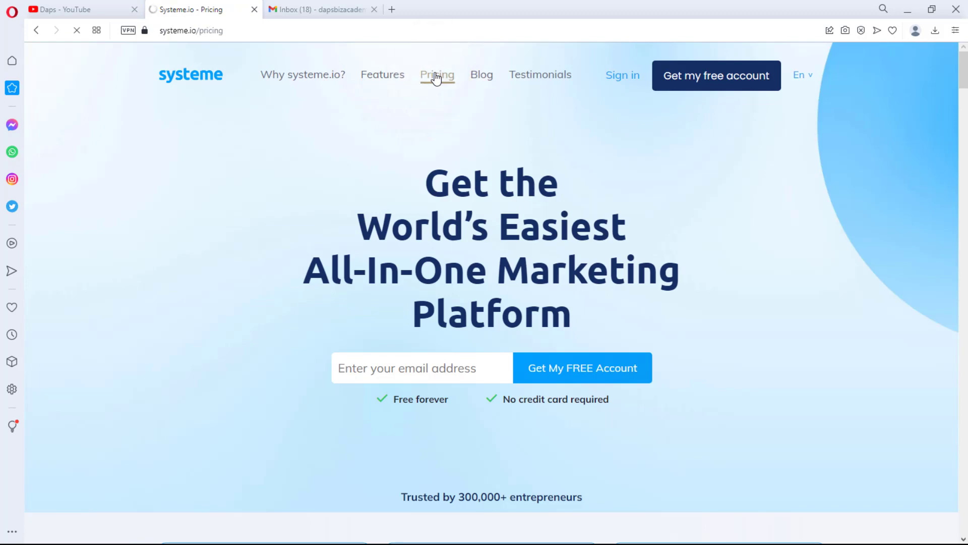
pyautogui.scroll(-1, 260, 137)
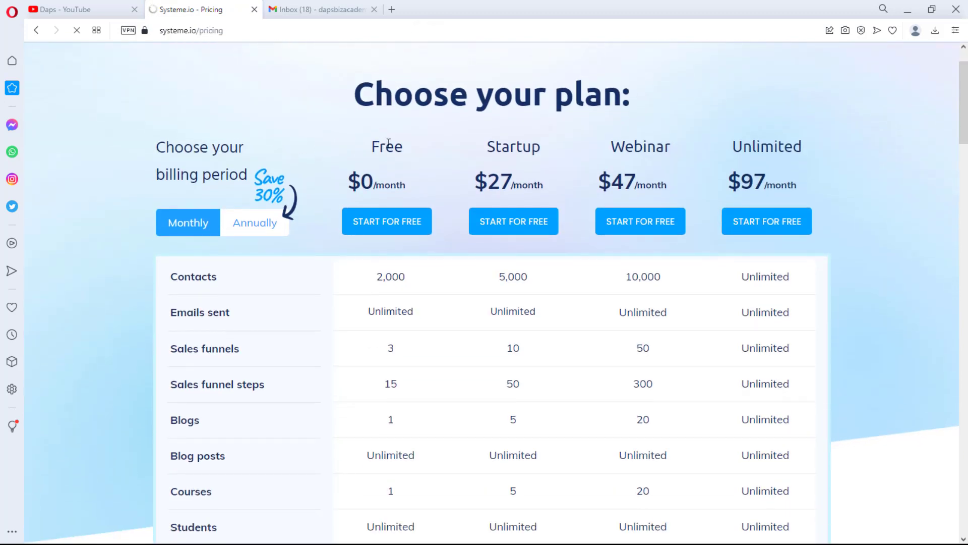
pyautogui.scroll(-3, 388, 144)
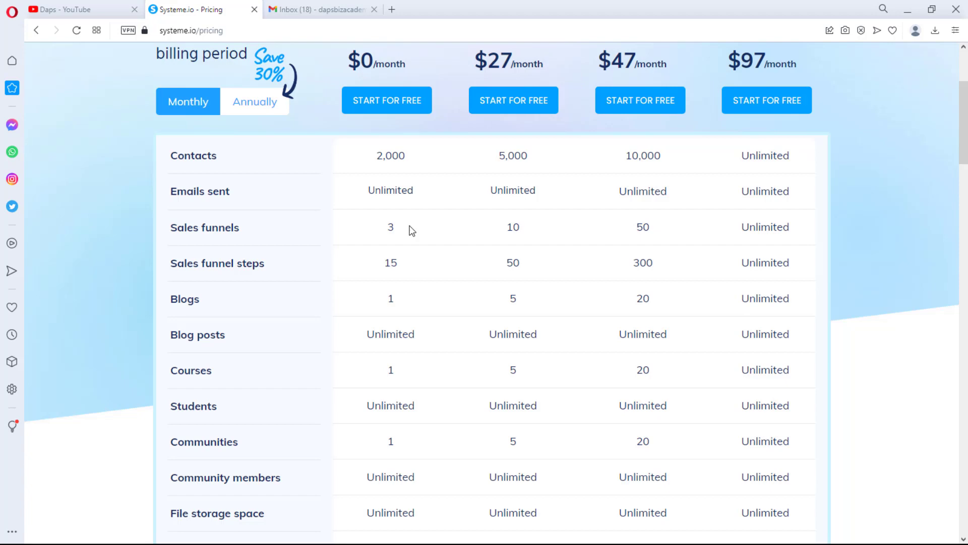
pyautogui.scroll(3, 412, 231)
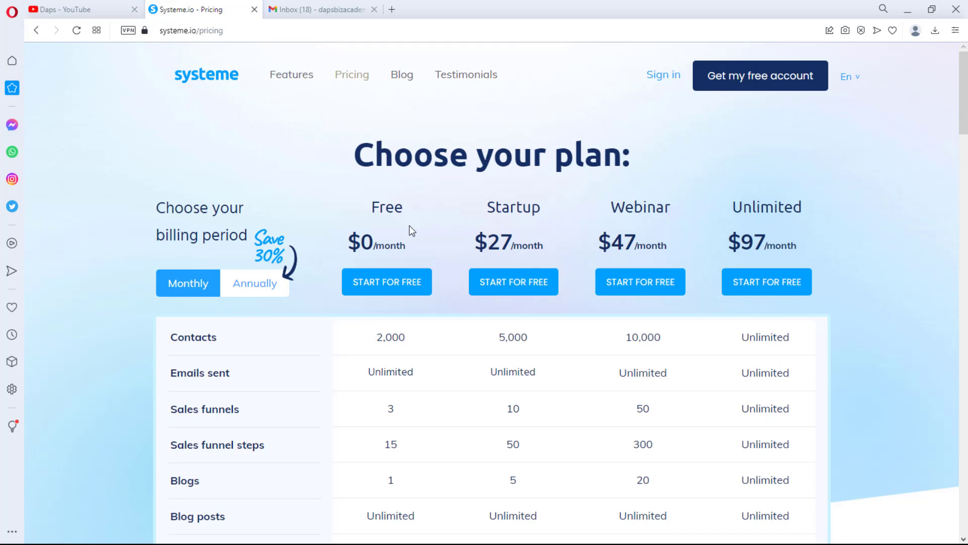
# Sign up for a free Systeme.io account with the account holder's email address and check the page that follows.
pyautogui.click(775, 76)
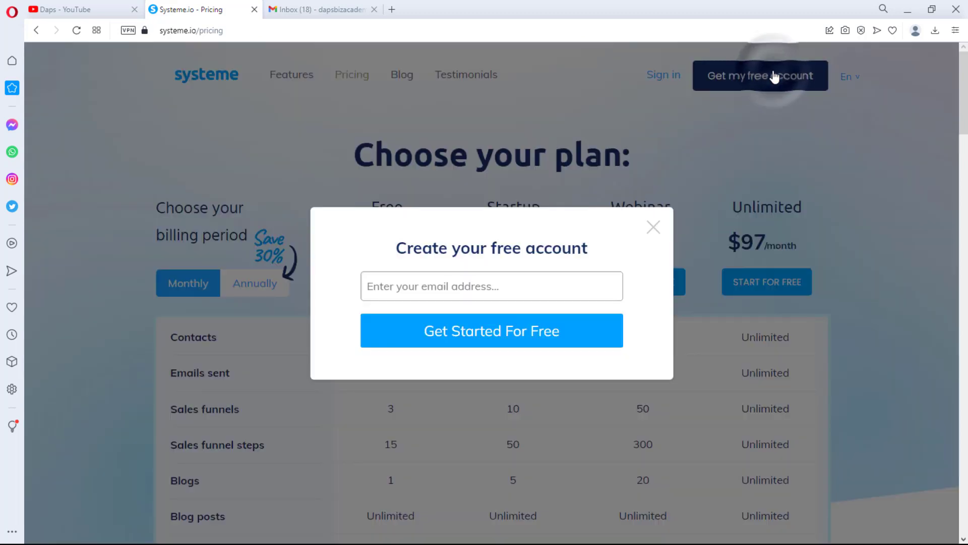
pyautogui.click(447, 282)
pyautogui.hotkey('ctrl', 'v')
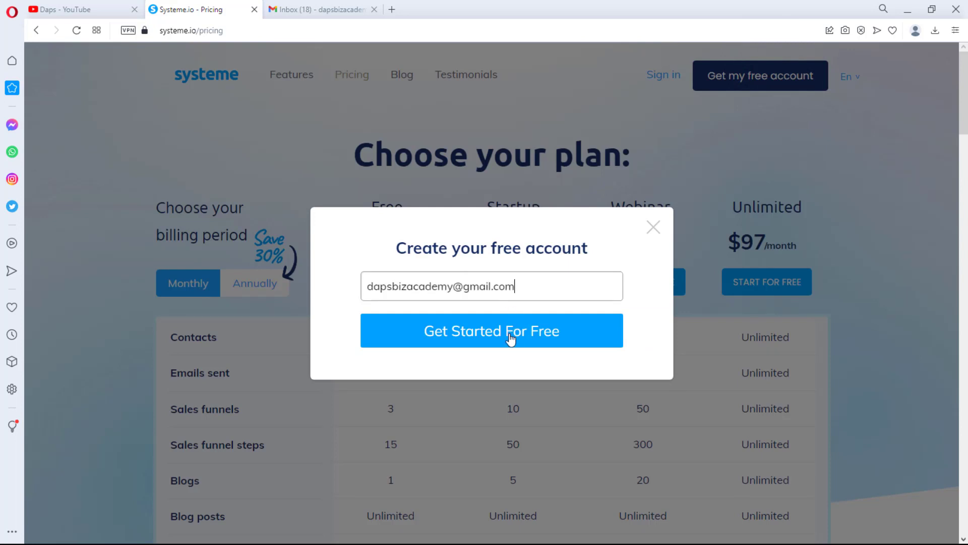
pyautogui.click(510, 334)
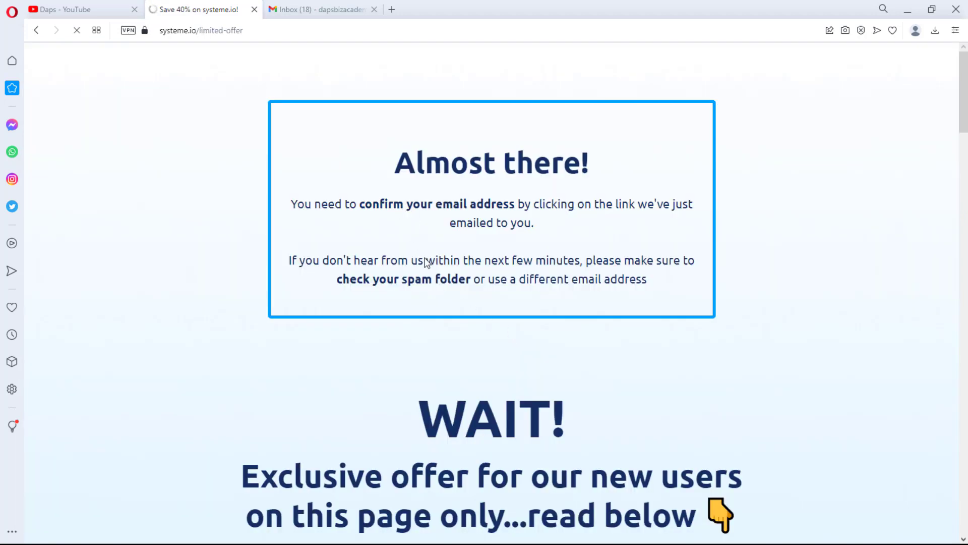
pyautogui.scroll(-5, 429, 264)
pyautogui.scroll(5, 428, 262)
# Switch to Gmail, open the Systeme.io "Confirm your email address" message and follow the confirmation link in the latest email.
pyautogui.click(317, 9)
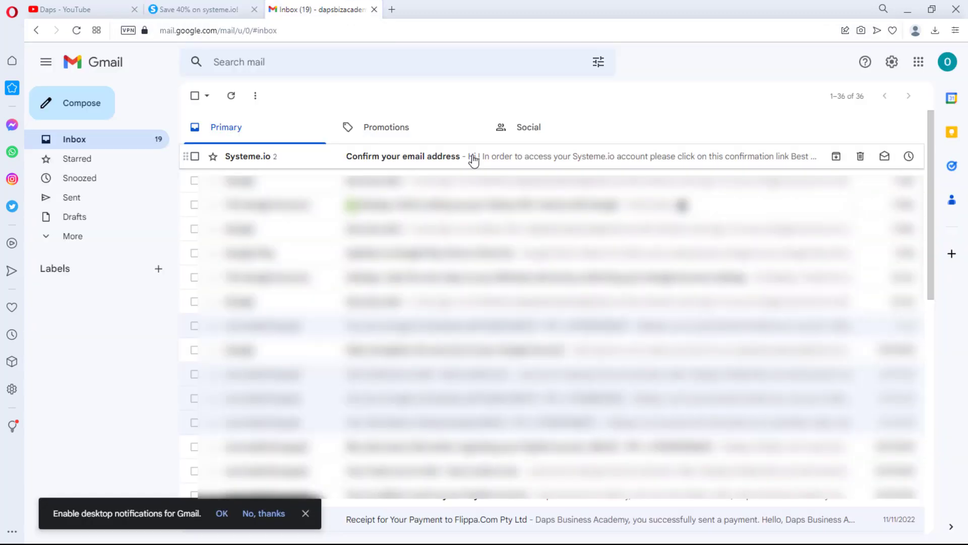
pyautogui.click(474, 160)
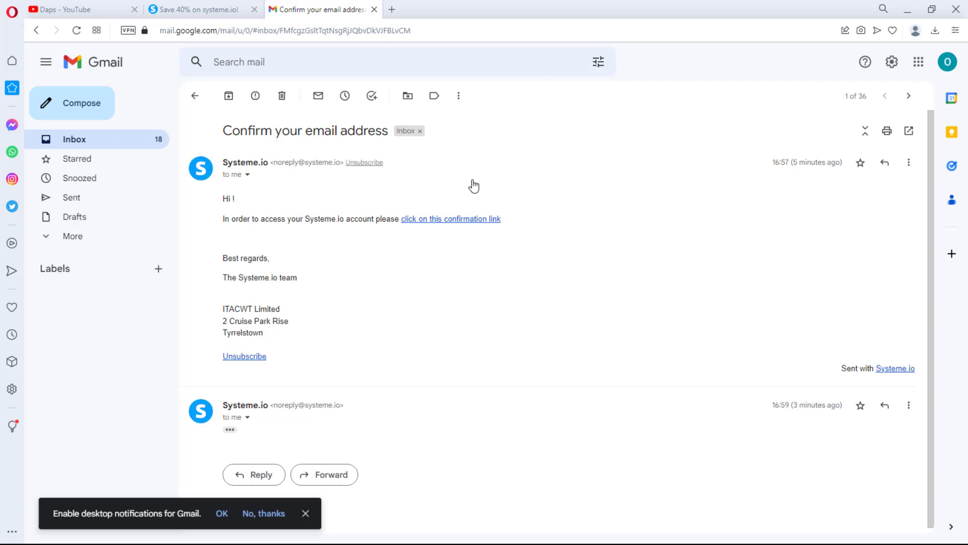
pyautogui.scroll(-1, 472, 187)
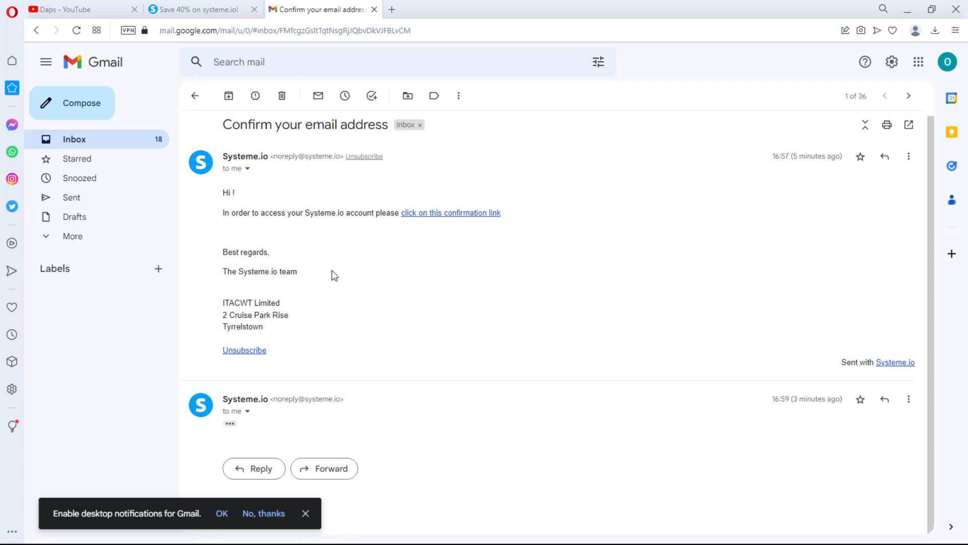
pyautogui.click(232, 422)
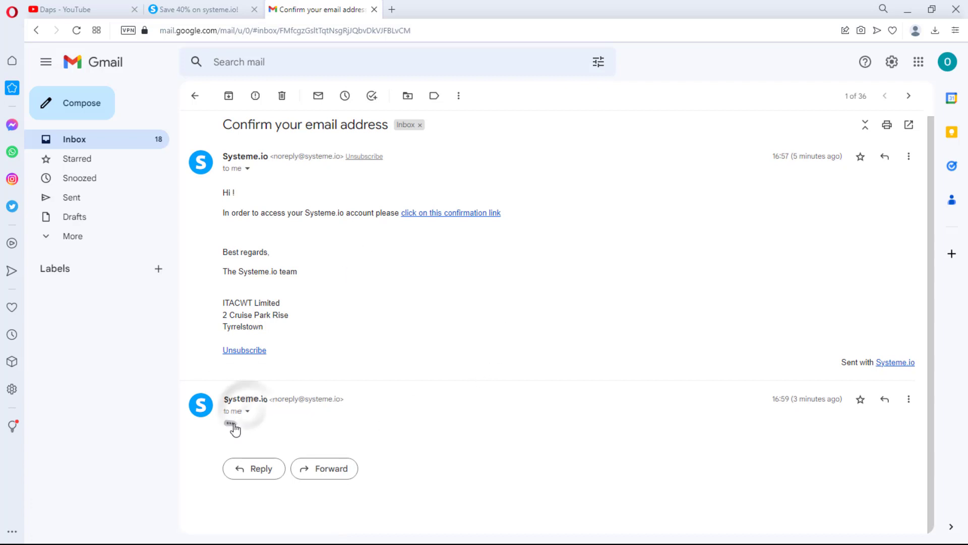
pyautogui.scroll(-4, 353, 419)
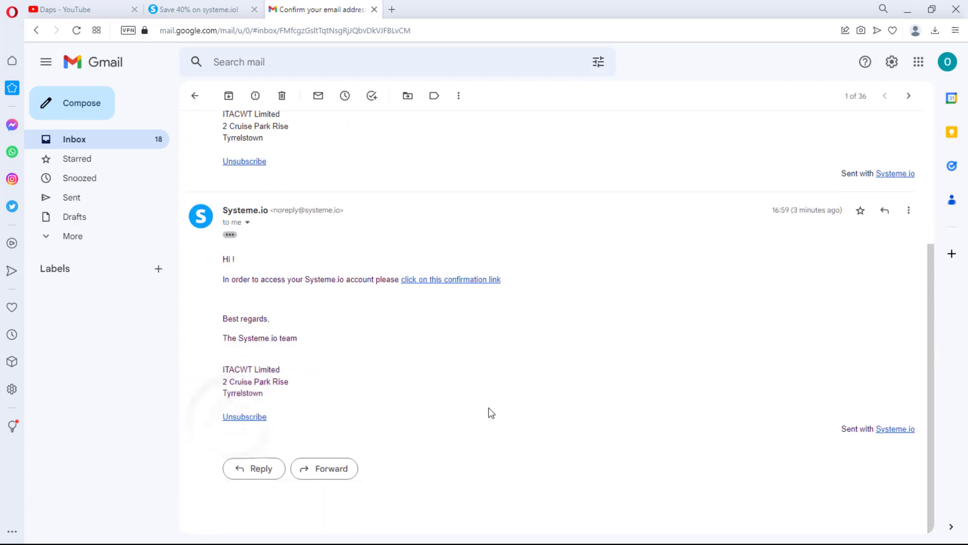
pyautogui.click(455, 280)
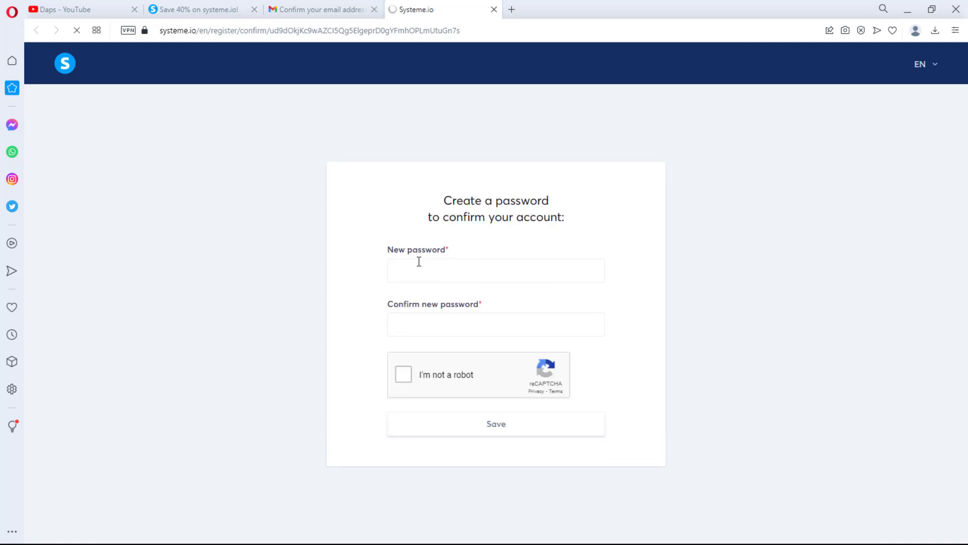
# Enter and confirm the new account password, complete the reCAPTCHA check and save.
pyautogui.click(405, 269)
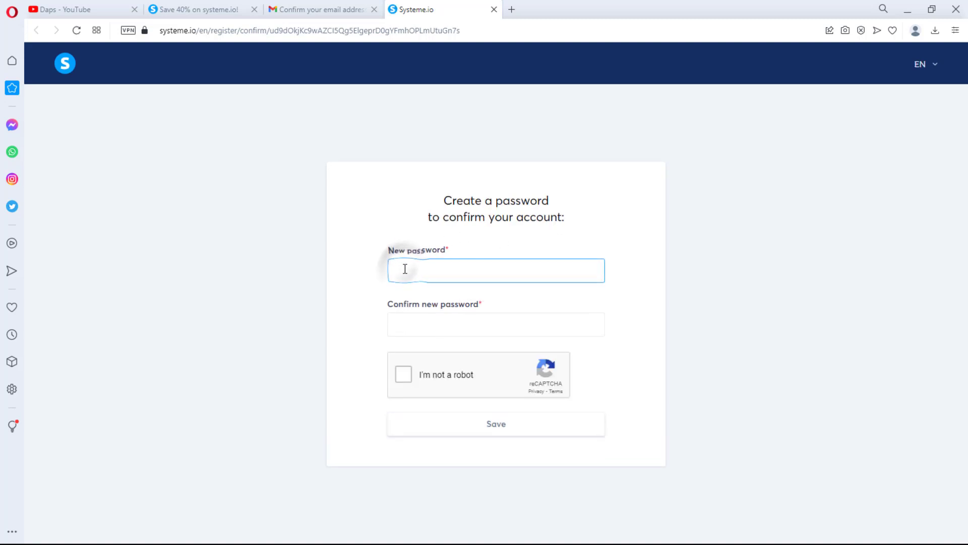
pyautogui.write('•••••••••••••••')
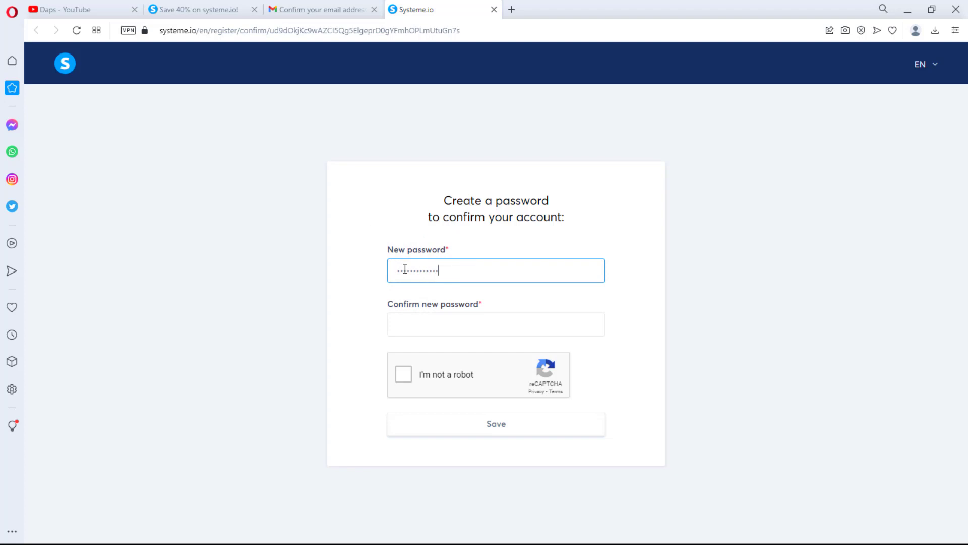
pyautogui.press('Tab')
pyautogui.write('•••••••••••••••')
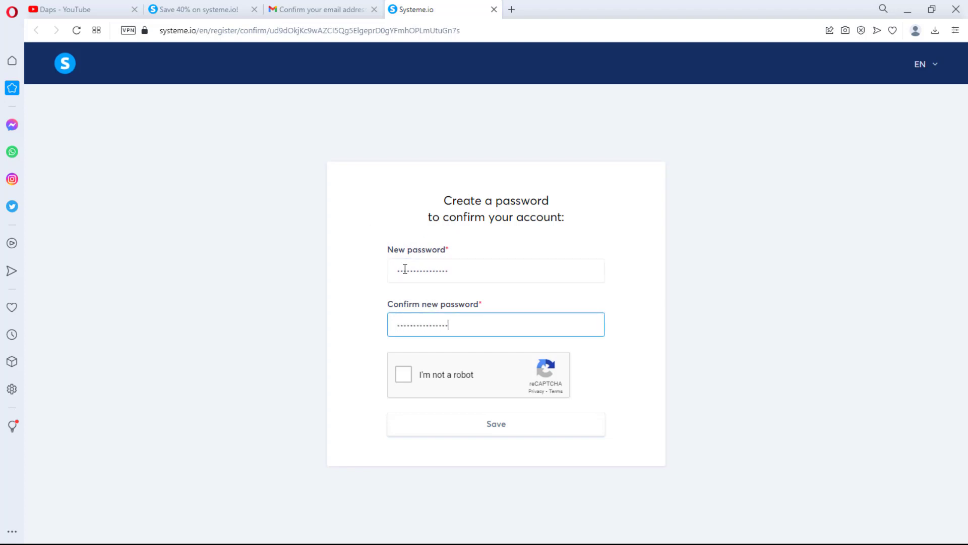
pyautogui.click(403, 374)
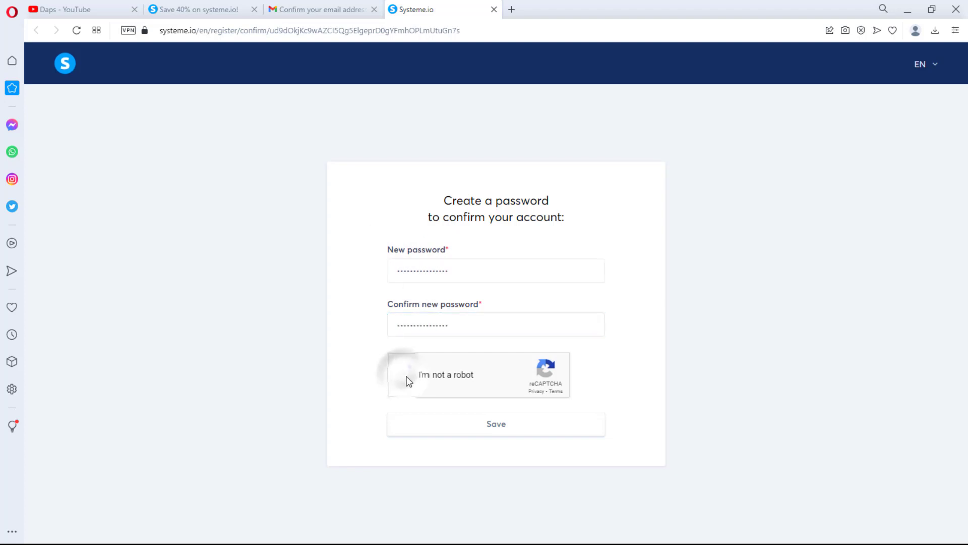
pyautogui.click(501, 429)
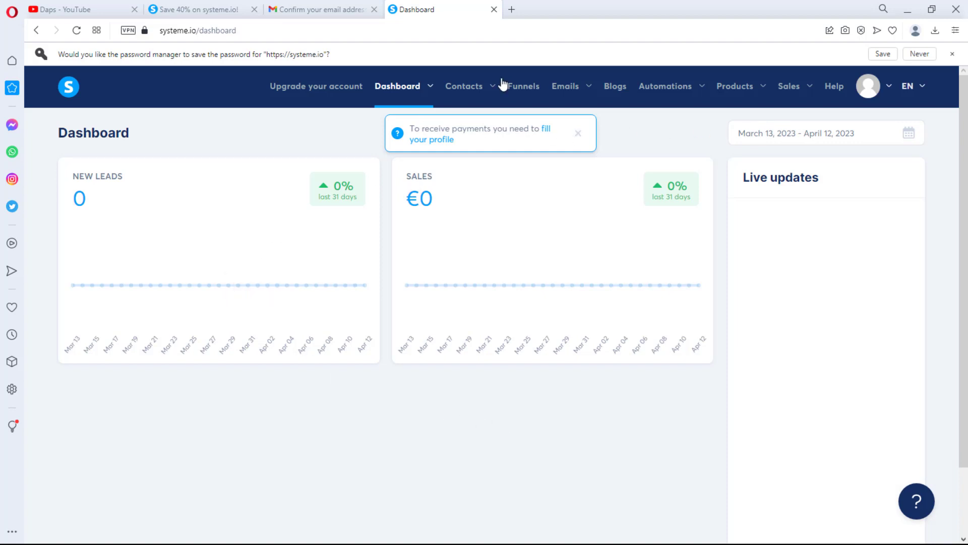
# View the Newsletters page under Emails and its newsletter creation form, closing the form without creating a newsletter.
pyautogui.click(576, 89)
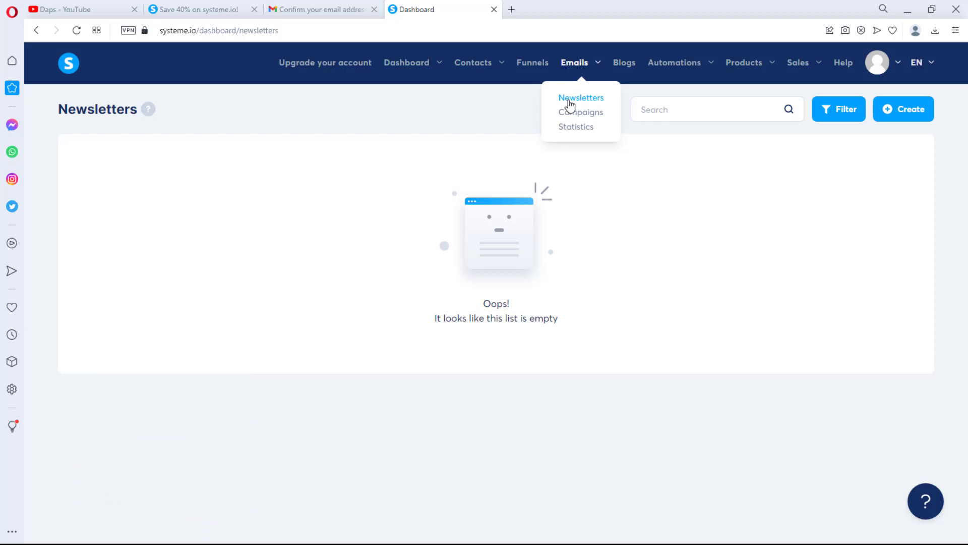
pyautogui.click(913, 114)
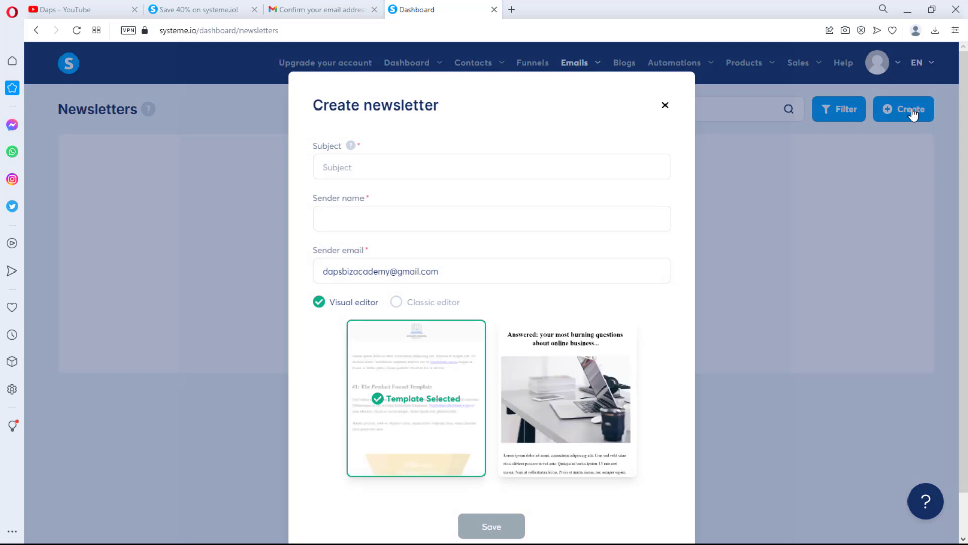
pyautogui.click(665, 106)
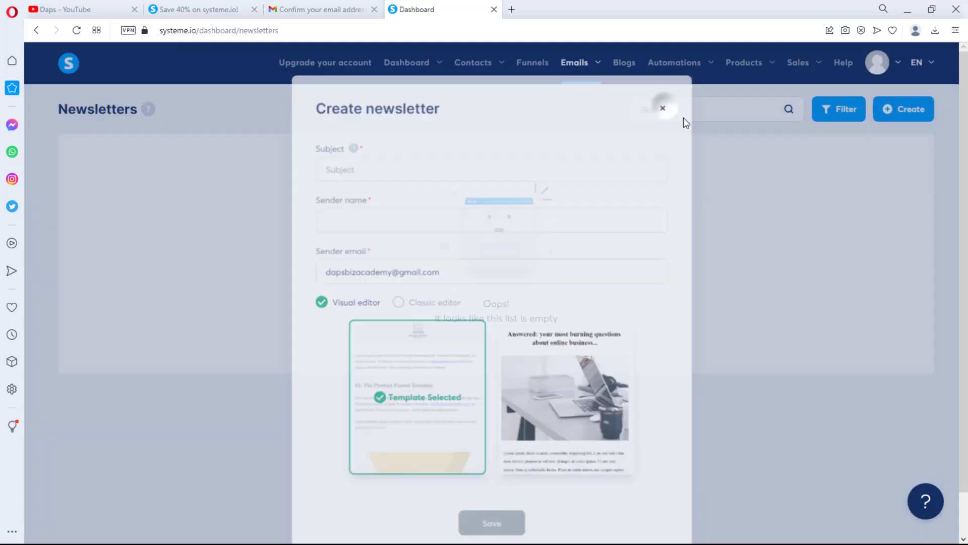
# Open the contact import page from Contacts and bring up its CSV file, delimiter and tag options.
pyautogui.moveTo(482, 68)
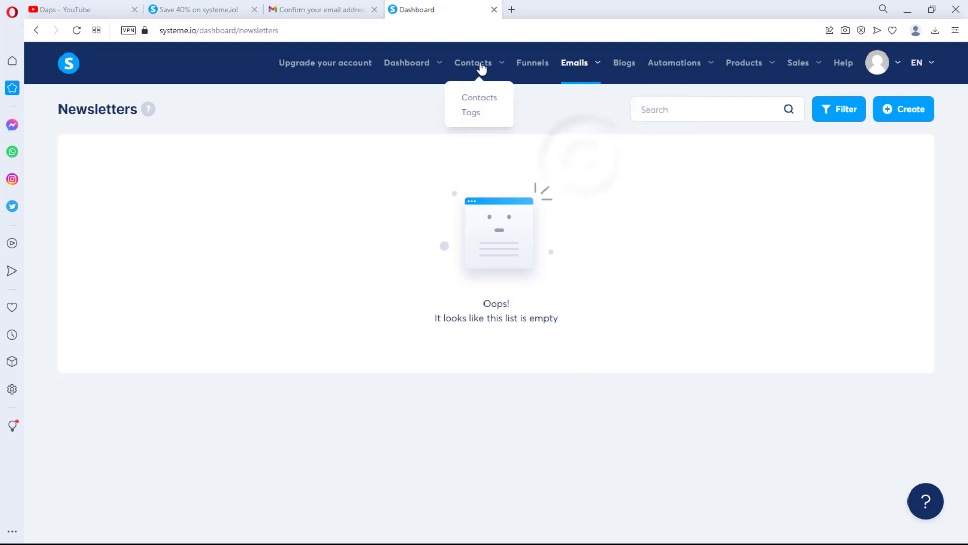
pyautogui.click(480, 97)
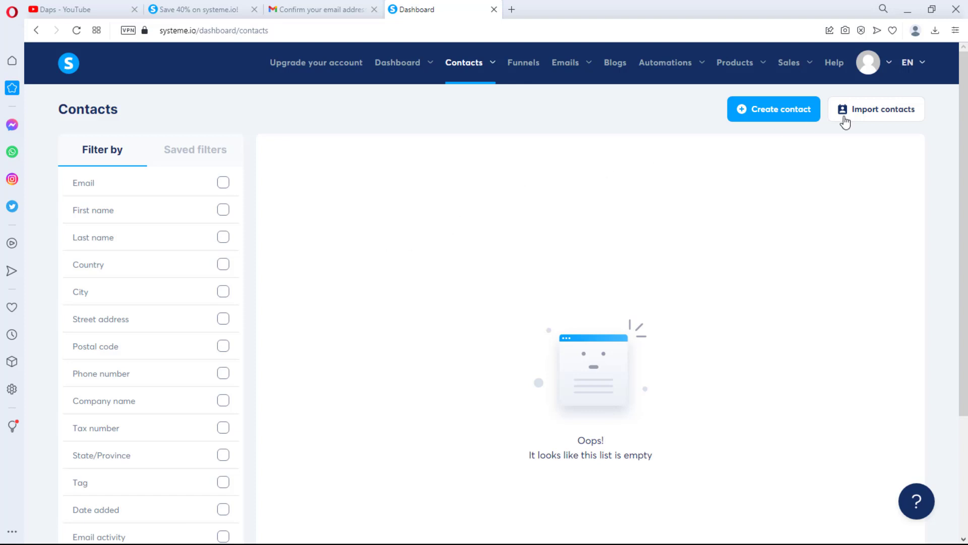
pyautogui.click(870, 115)
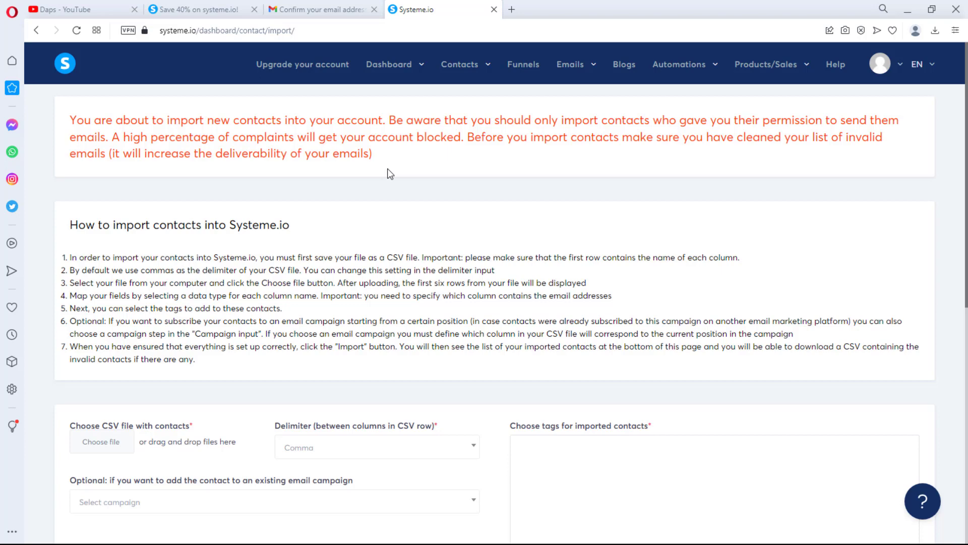
pyautogui.scroll(-2, 390, 174)
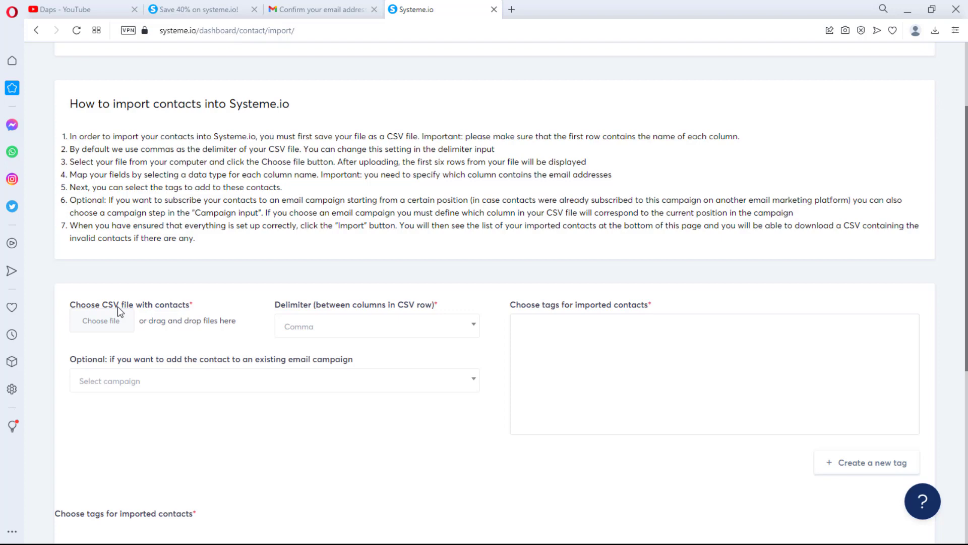
# Search the web for "word to csv converter" in a new tab and open Convertio's DOC (WORD) to CSV converter.
pyautogui.click(511, 9)
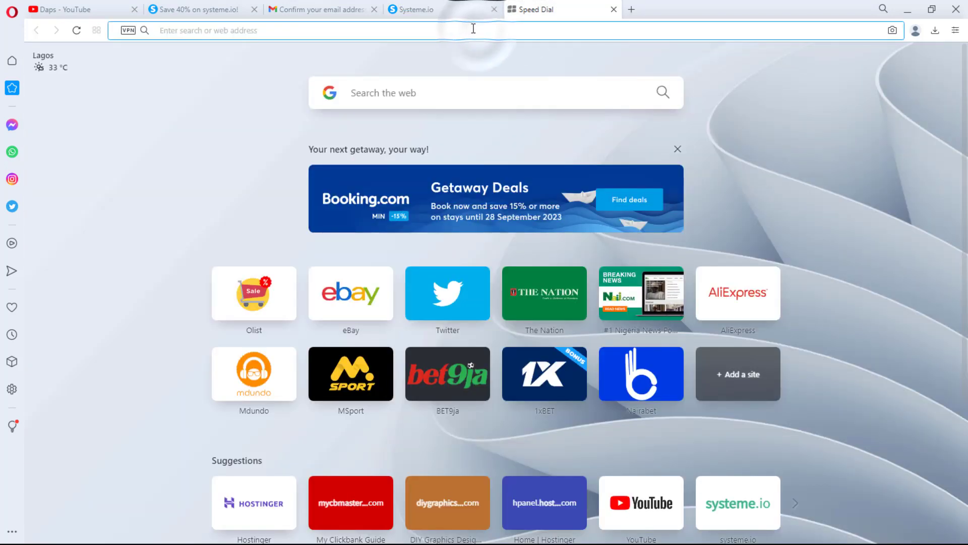
pyautogui.write('word')
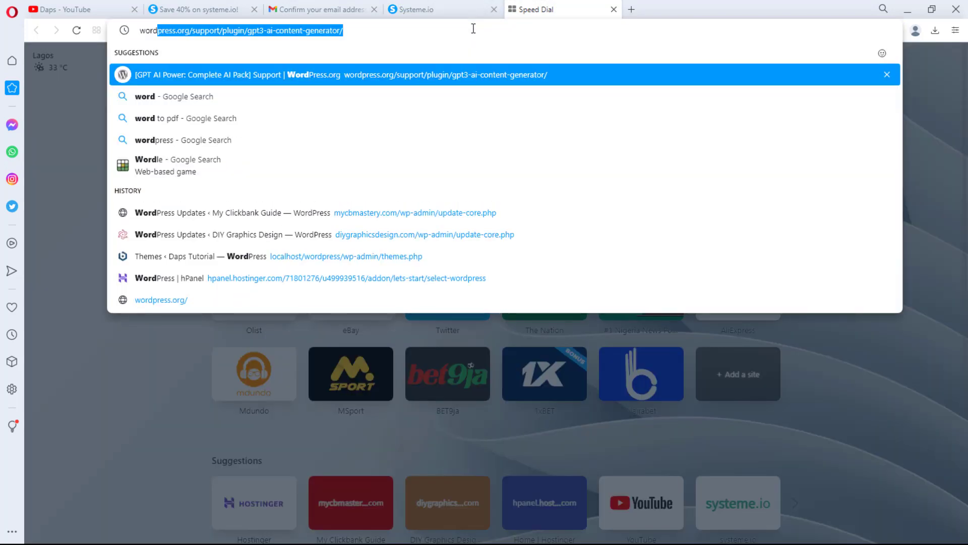
pyautogui.write(' to csv ')
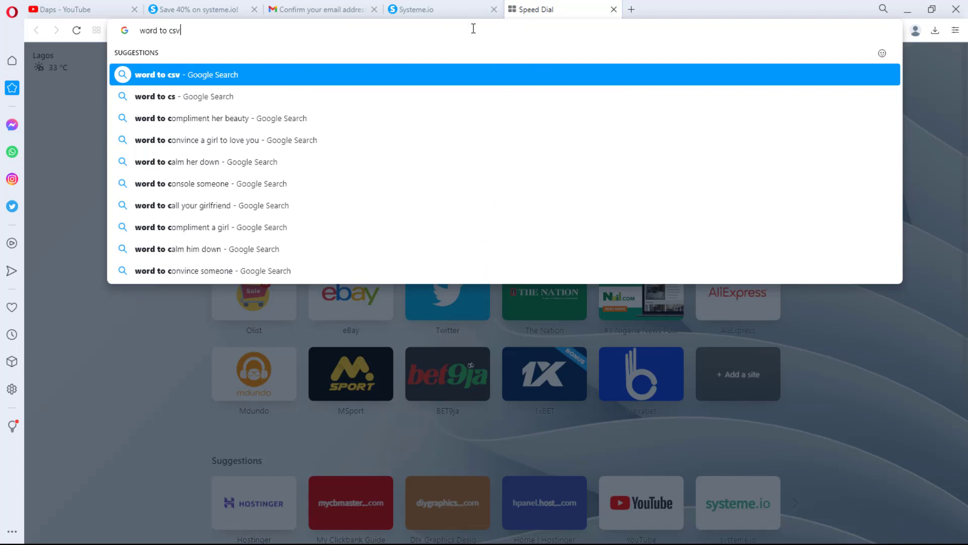
pyautogui.write('conve')
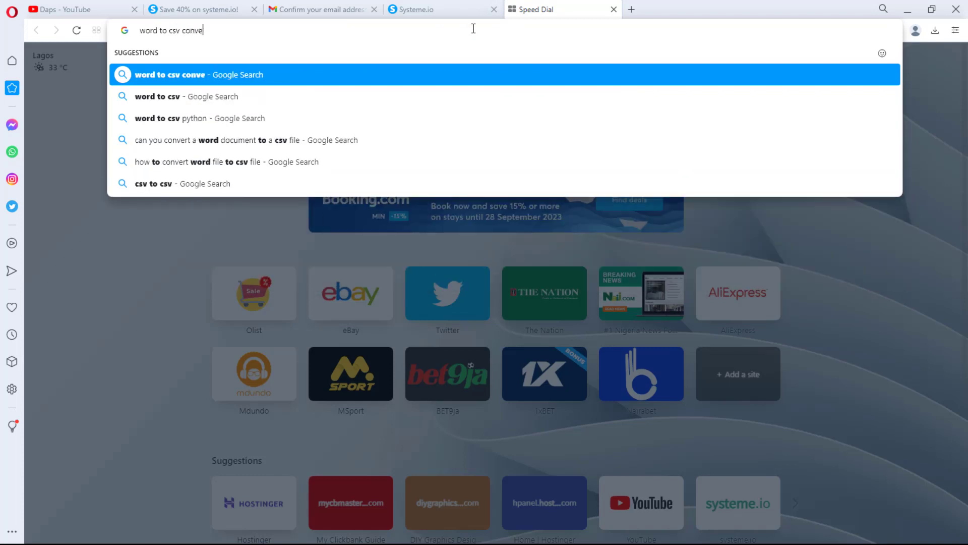
pyautogui.write('rter')
pyautogui.press('Return')
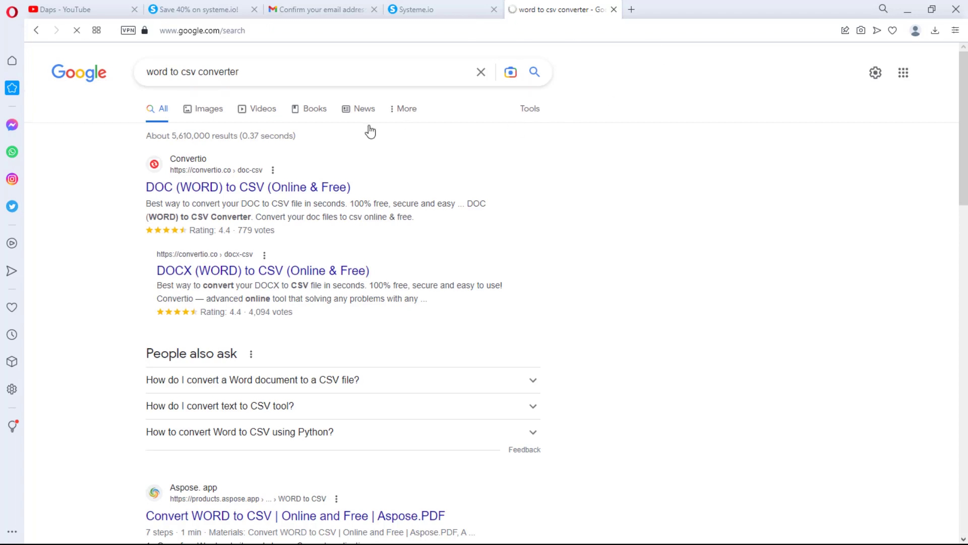
pyautogui.click(246, 188)
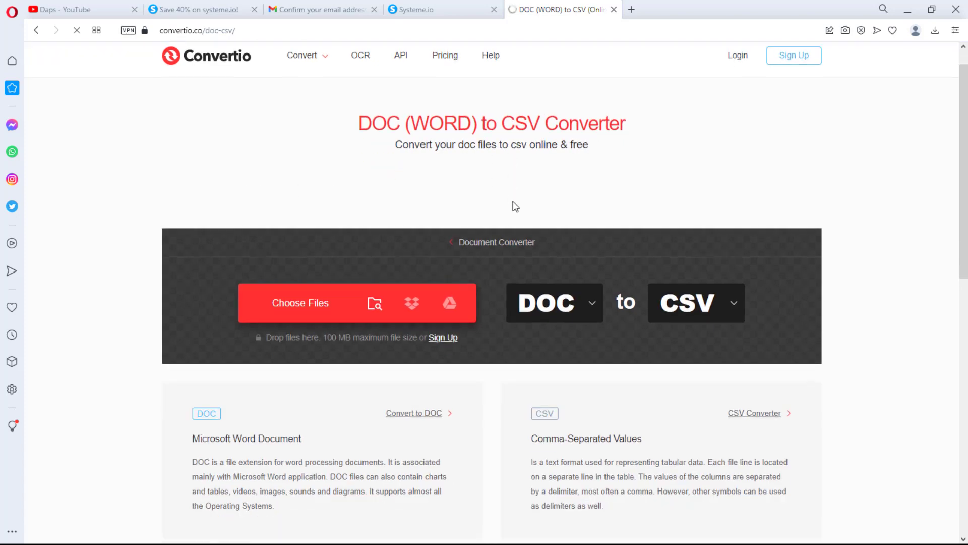
# Browse the source format categories in the converter's DOC format list, closing it without choosing another format.
pyautogui.scroll(-1, 512, 205)
pyautogui.click(569, 274)
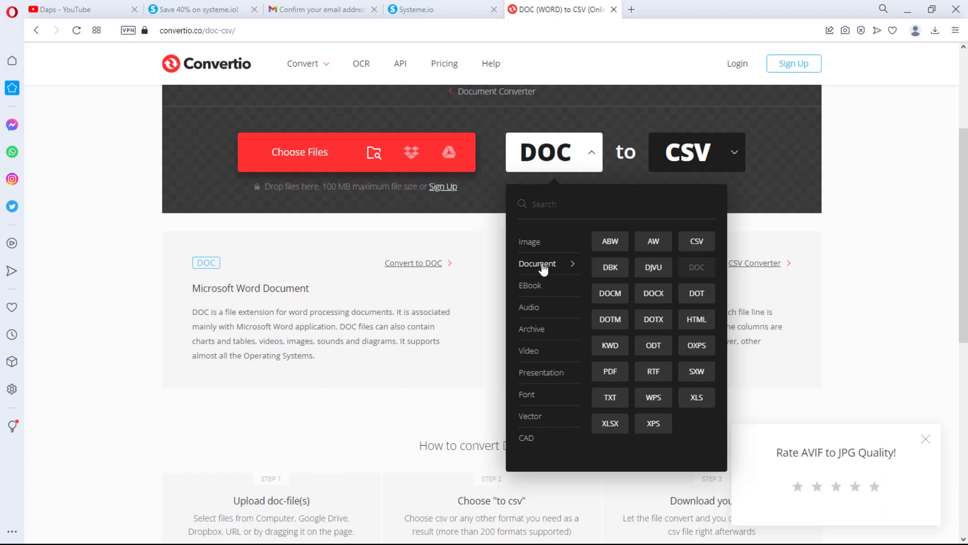
pyautogui.moveTo(549, 378)
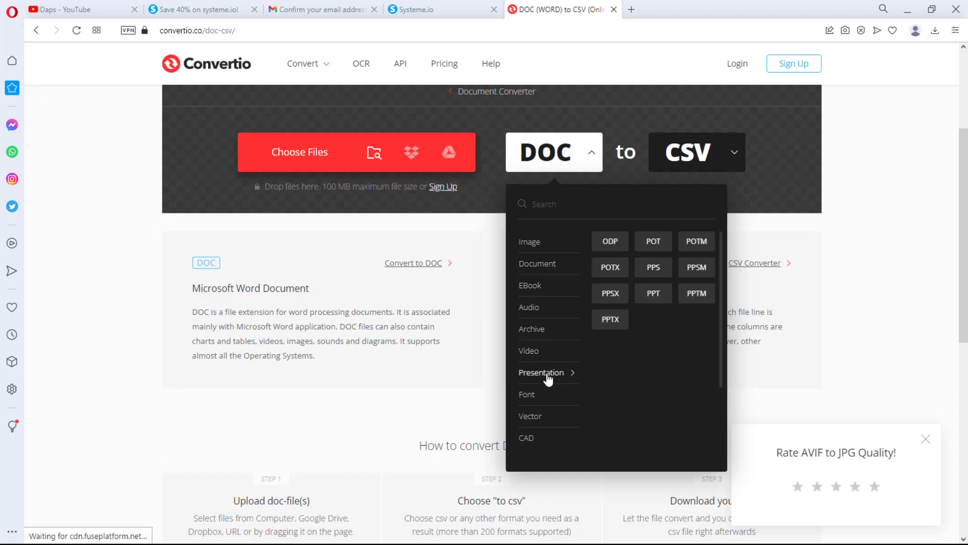
pyautogui.moveTo(554, 244)
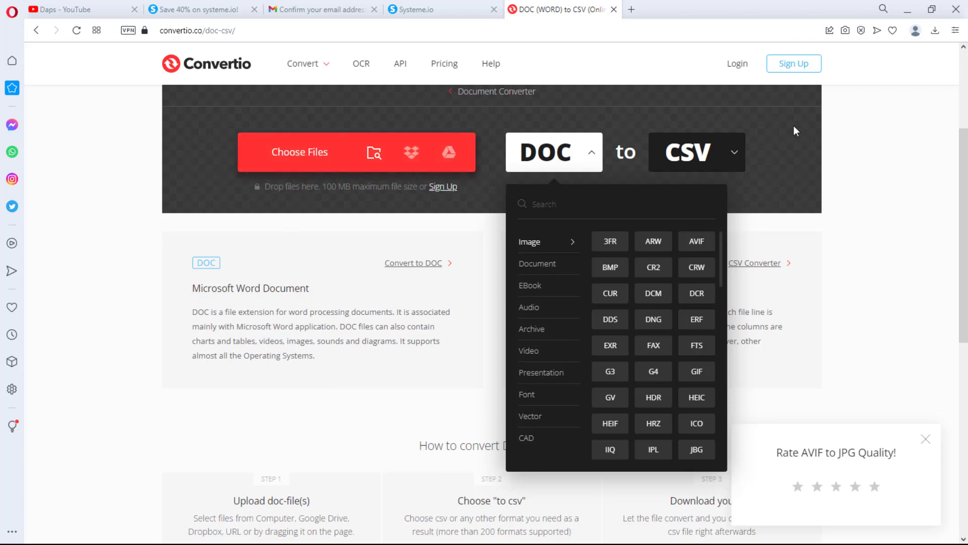
pyautogui.click(120, 239)
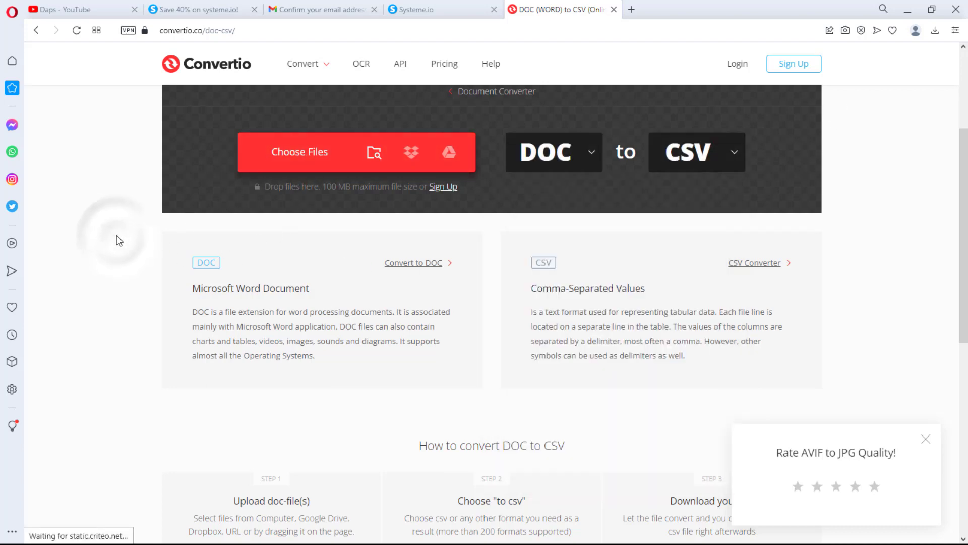
# Switch to the Excel contact workbook and start saving a copy in the PC's Documents folder under the name "test email".
pyautogui.hotkey('alt', 'Tab')
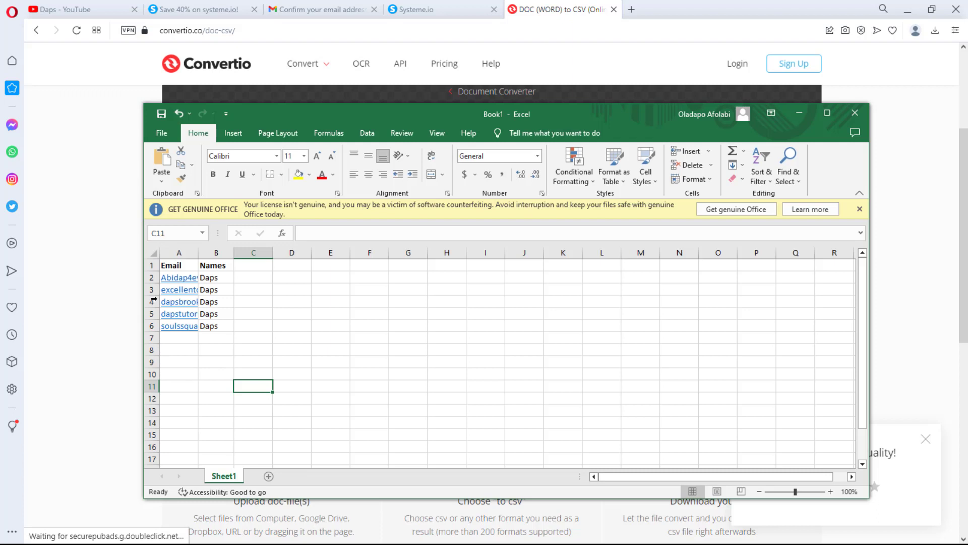
pyautogui.click(162, 133)
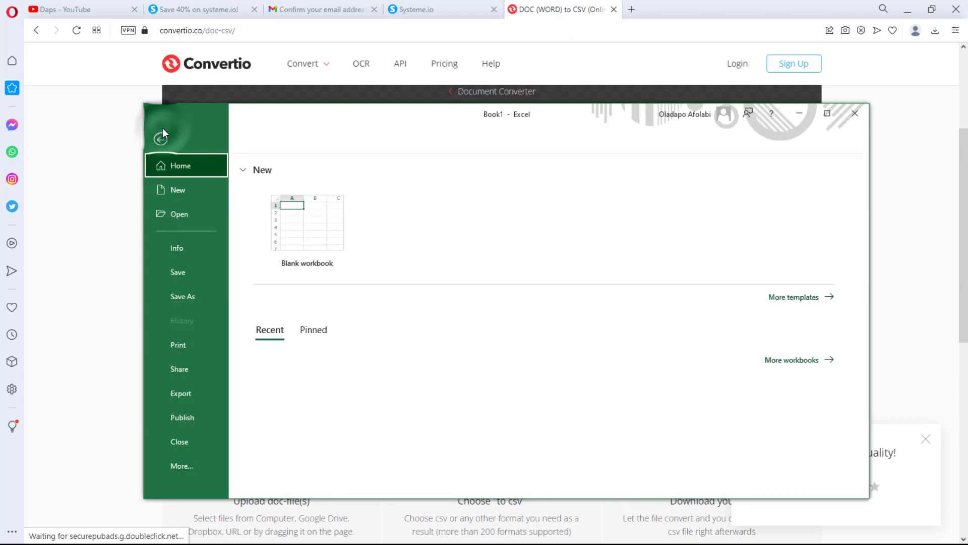
pyautogui.click(185, 297)
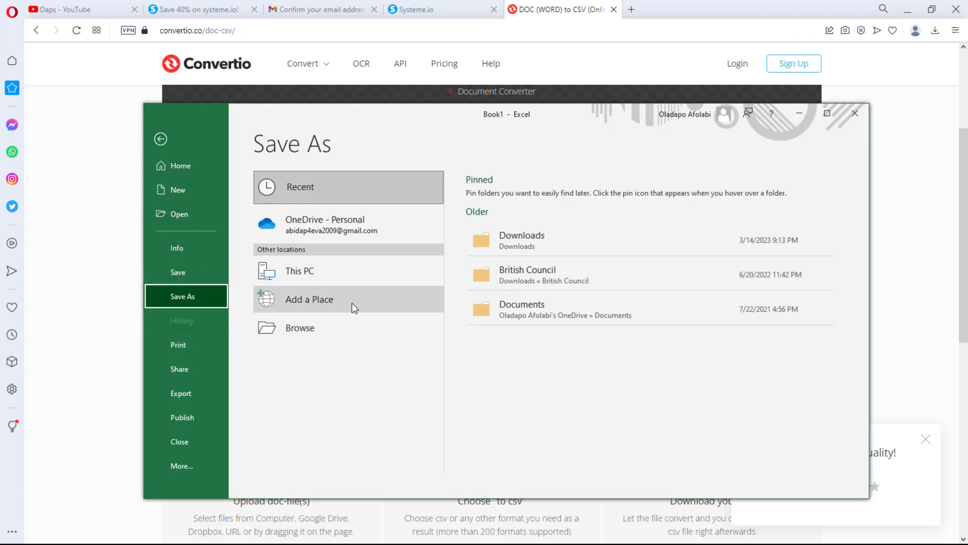
pyautogui.click(306, 267)
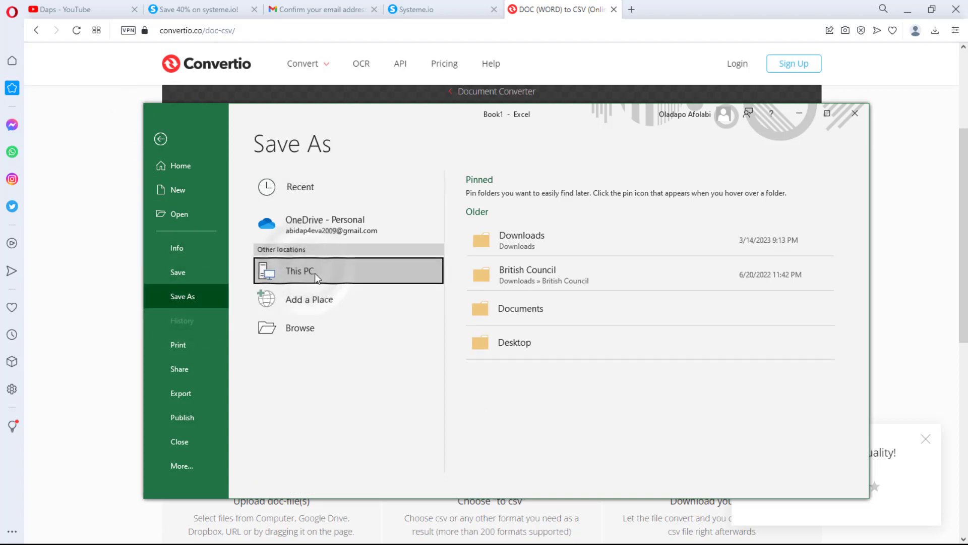
pyautogui.click(550, 312)
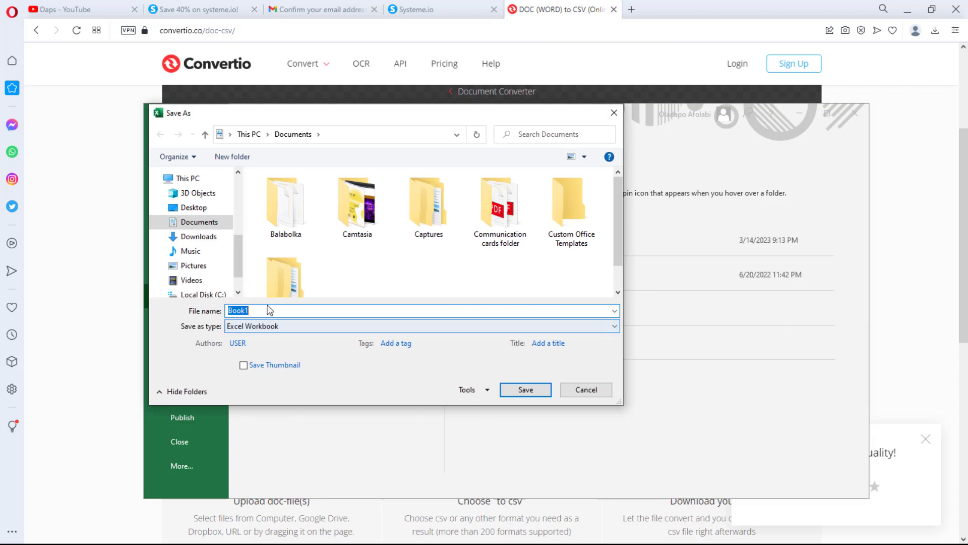
pyautogui.write('test email')
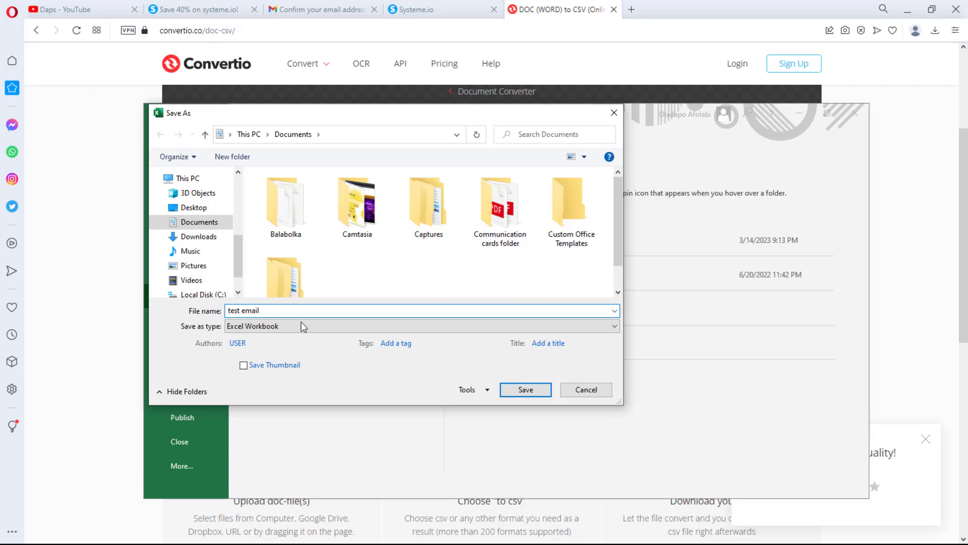
# Set the file type to CSV (Comma delimited), save the contact file and agree to keep that format.
pyautogui.click(380, 330)
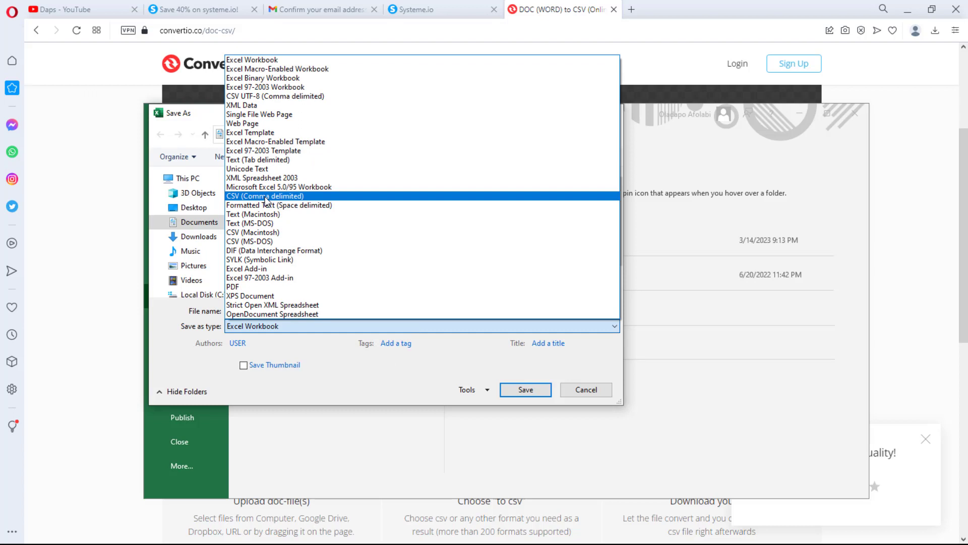
pyautogui.click(281, 206)
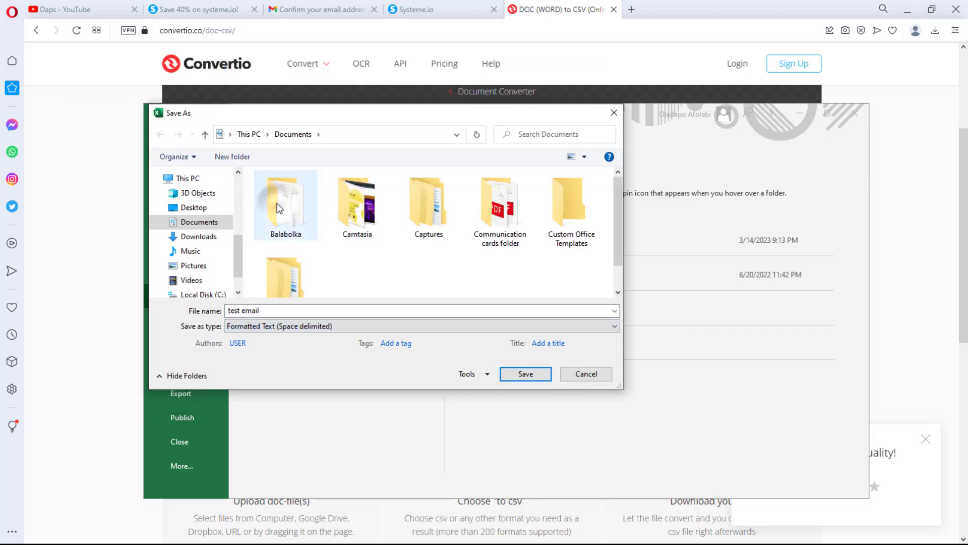
pyautogui.click(398, 328)
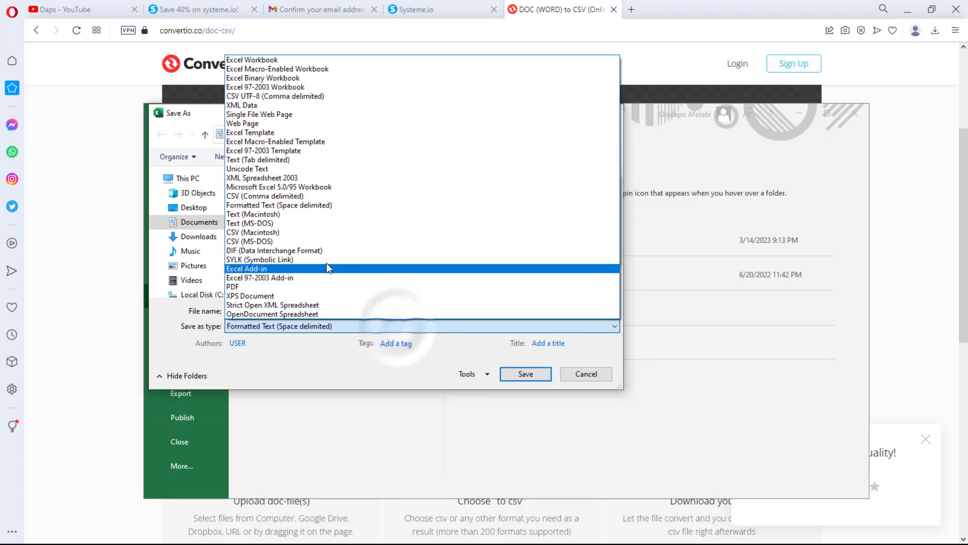
pyautogui.click(286, 196)
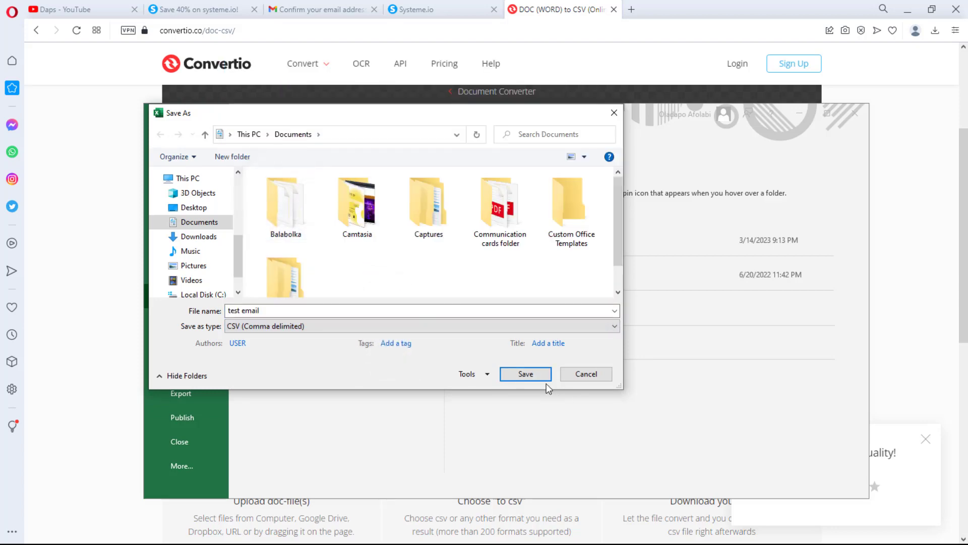
pyautogui.click(531, 375)
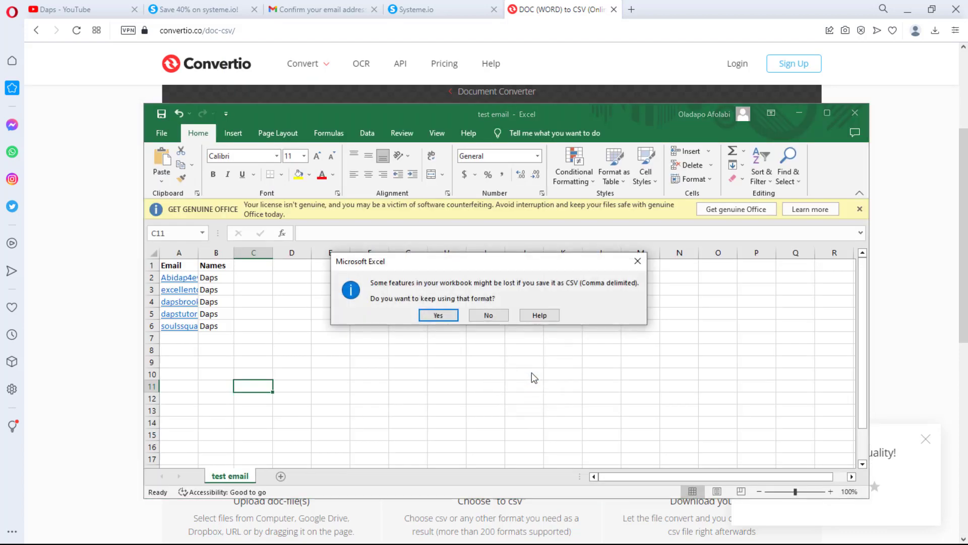
pyautogui.click(438, 316)
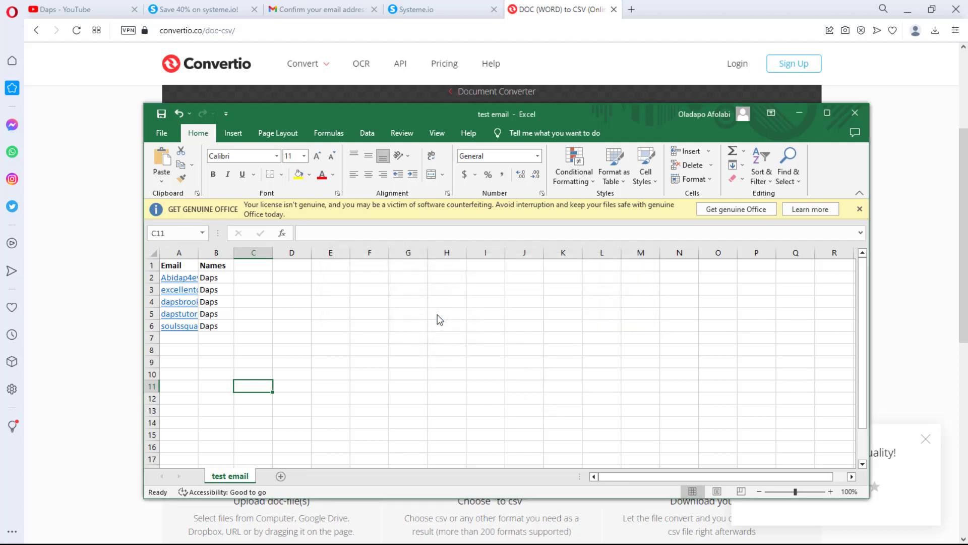
# Minimize Excel, return to the Systeme.io contact import page and choose test email.csv as the contacts file.
pyautogui.click(797, 112)
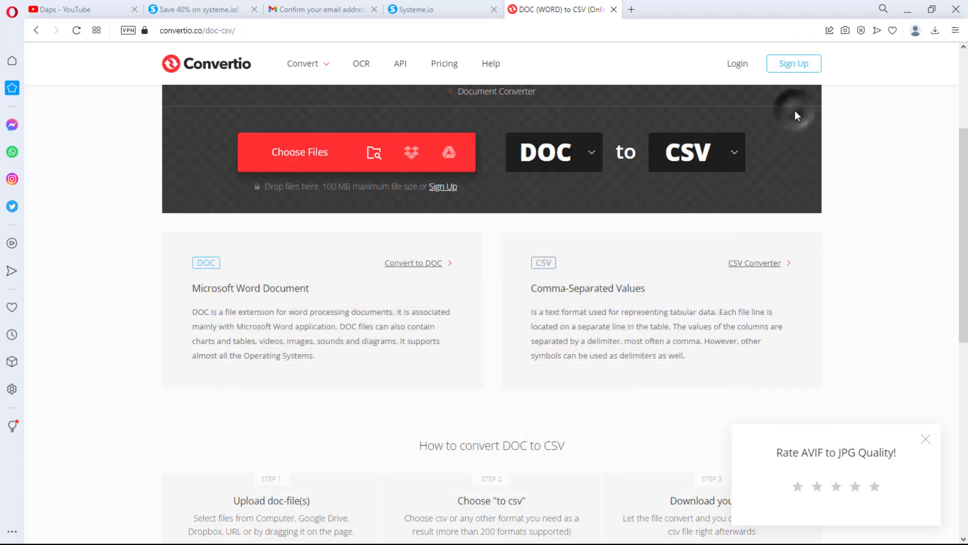
pyautogui.click(432, 10)
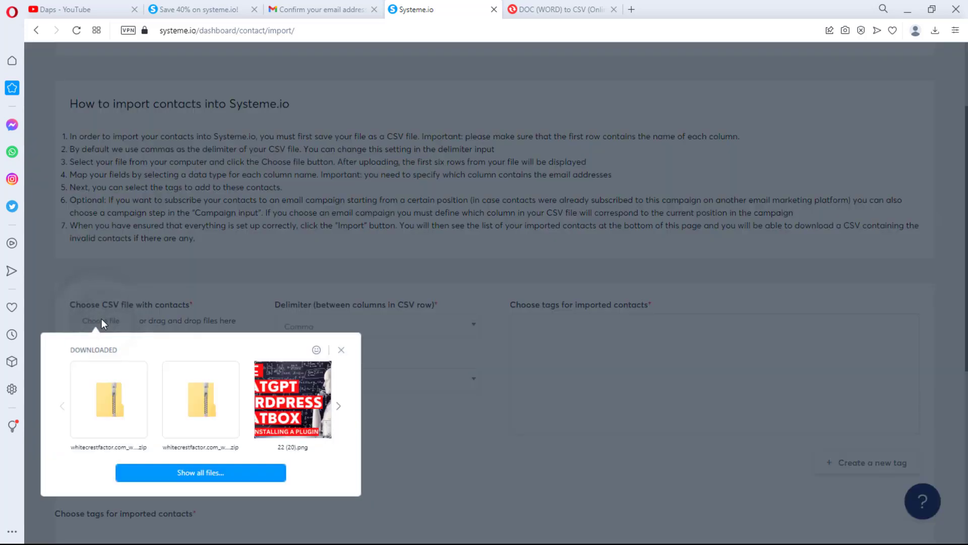
pyautogui.click(109, 399)
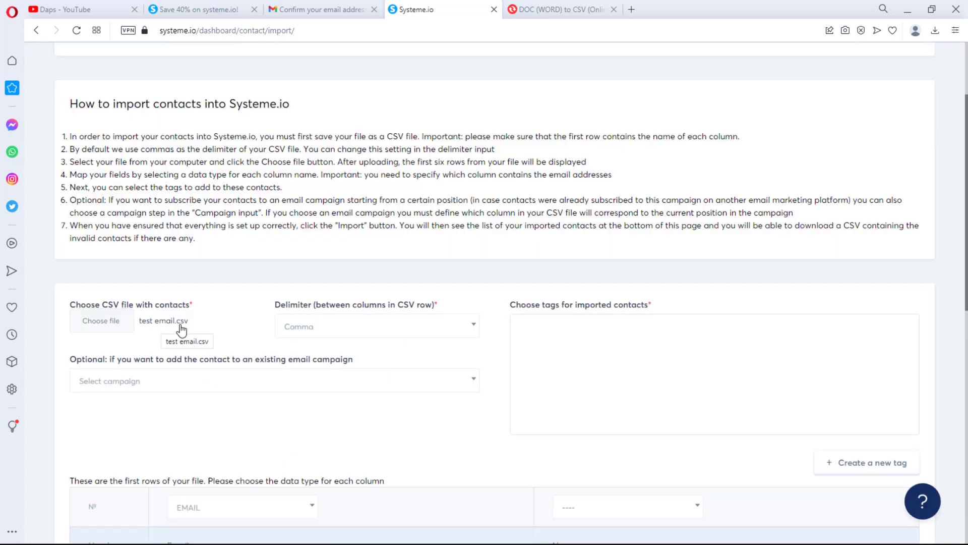
# Review the column mapping of the uploaded file, import its contacts and open the Contacts list.
pyautogui.scroll(-4, 480, 338)
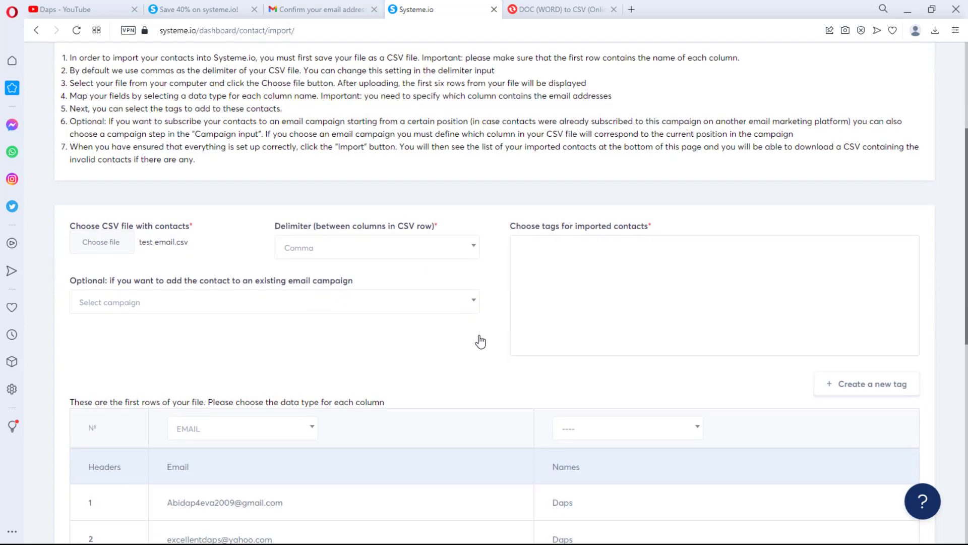
pyautogui.scroll(-3, 480, 338)
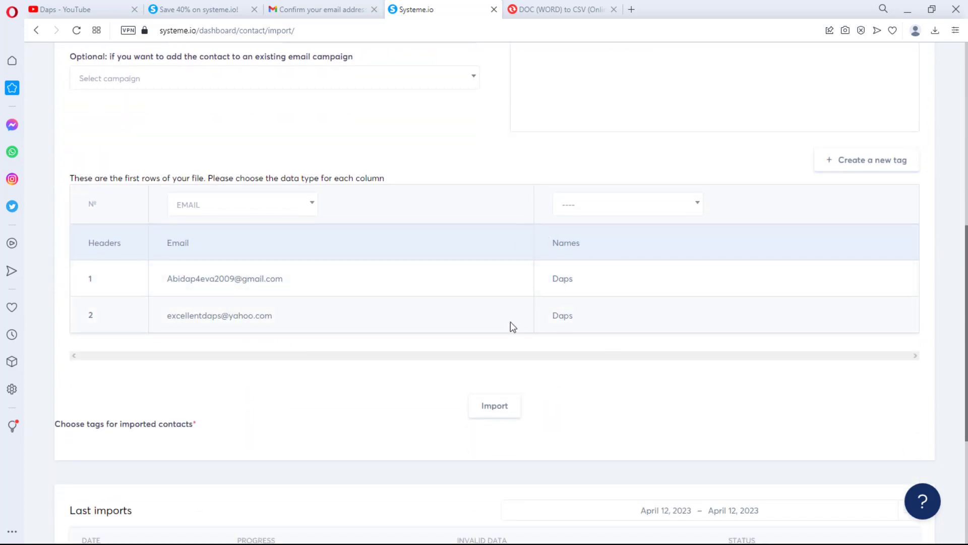
pyautogui.click(497, 411)
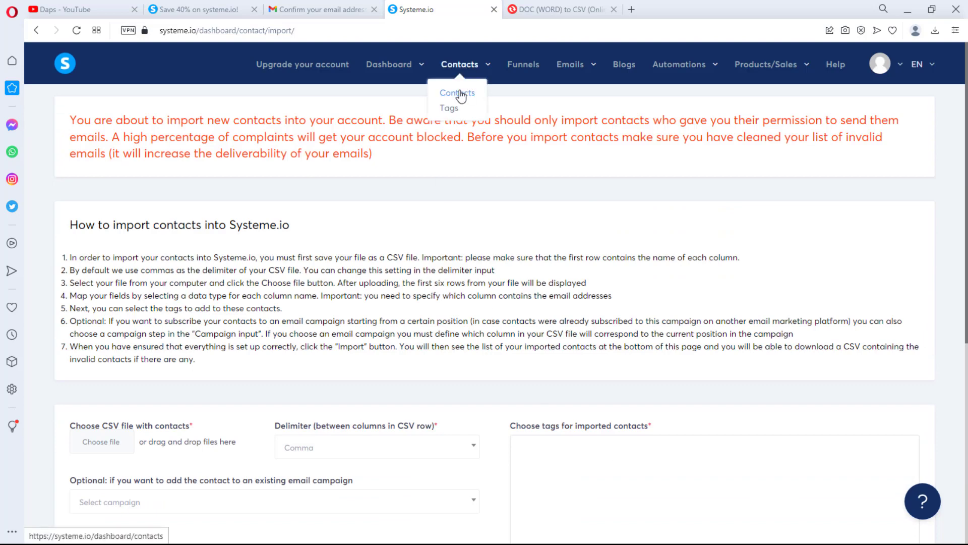
pyautogui.click(460, 94)
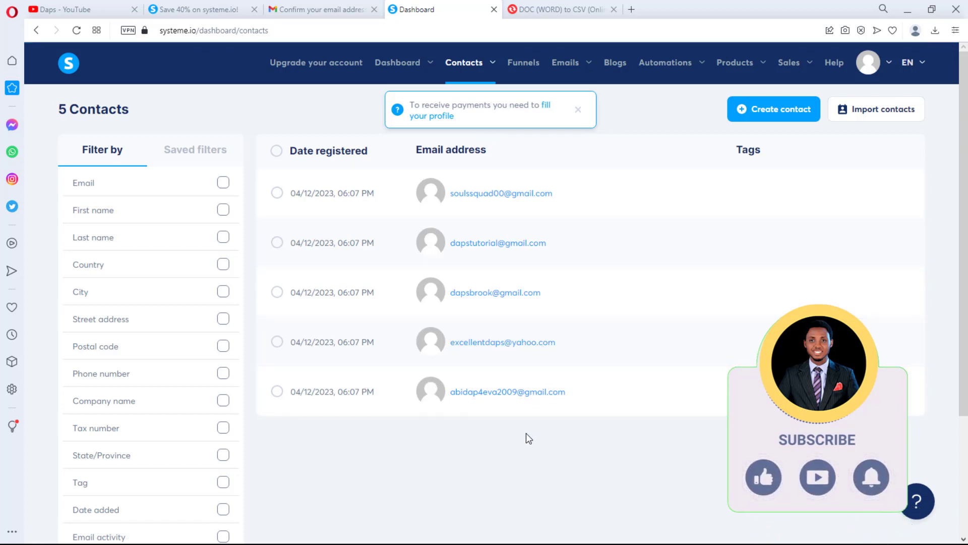
# Start a new newsletter under Emails and fill in its subject, sender name and a different sender email.
pyautogui.click(563, 62)
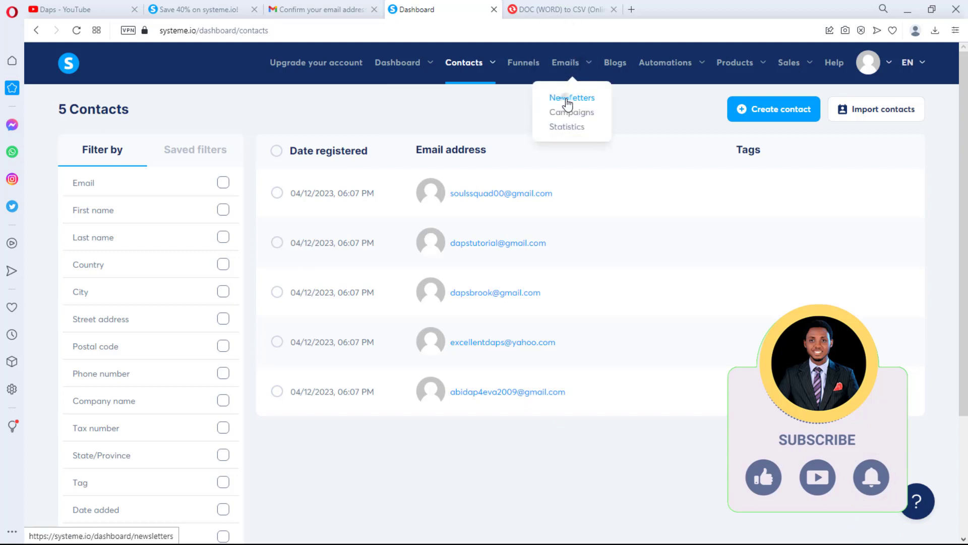
pyautogui.click(568, 100)
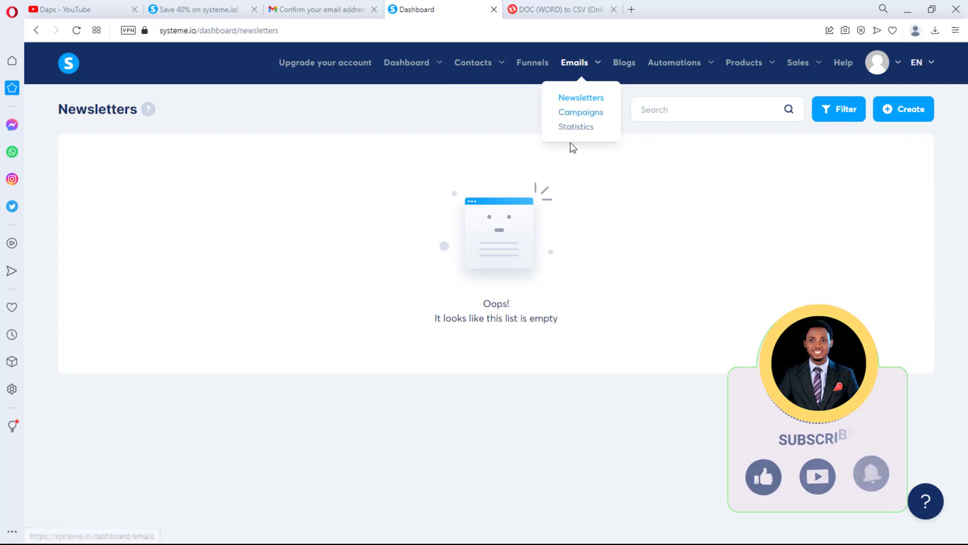
pyautogui.click(899, 109)
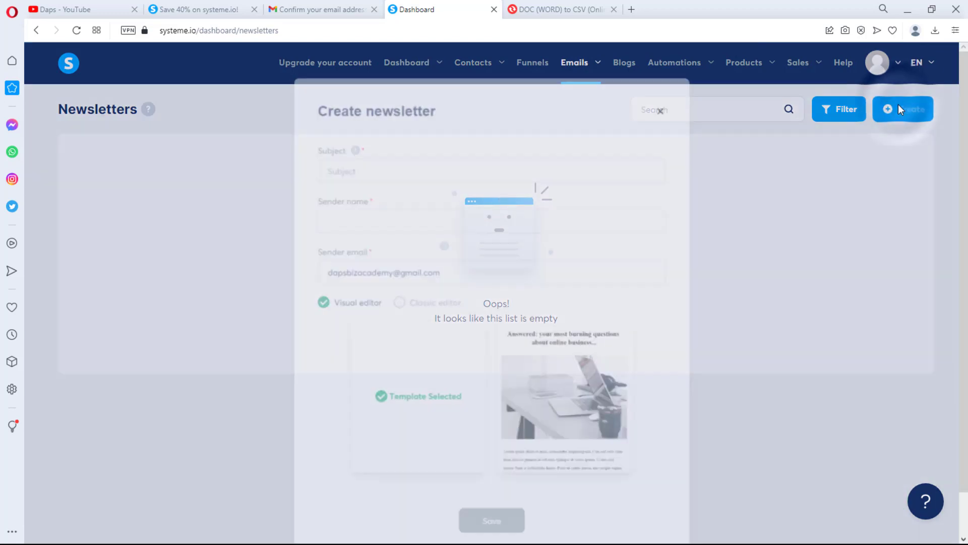
pyautogui.click(368, 167)
pyautogui.write('This is Daps')
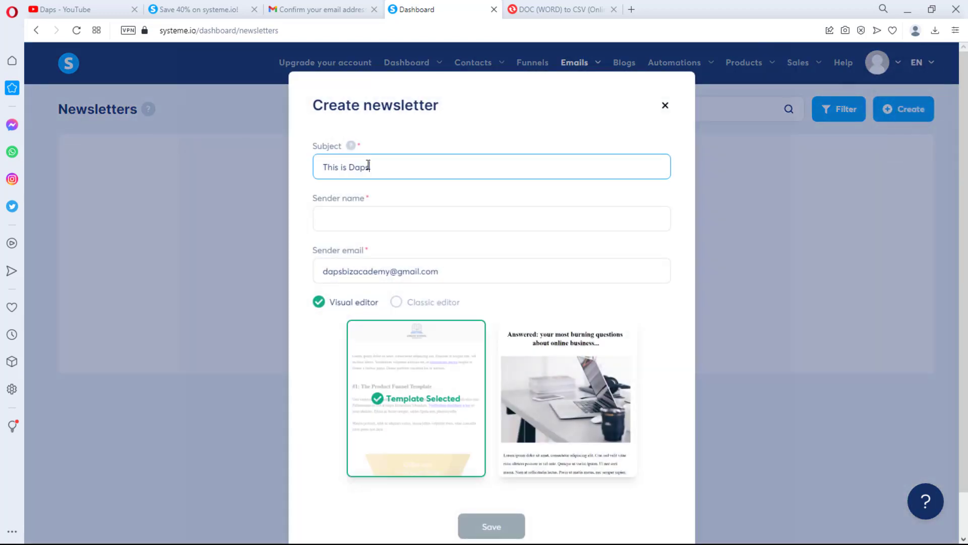
pyautogui.click(347, 218)
pyautogui.write('Daps')
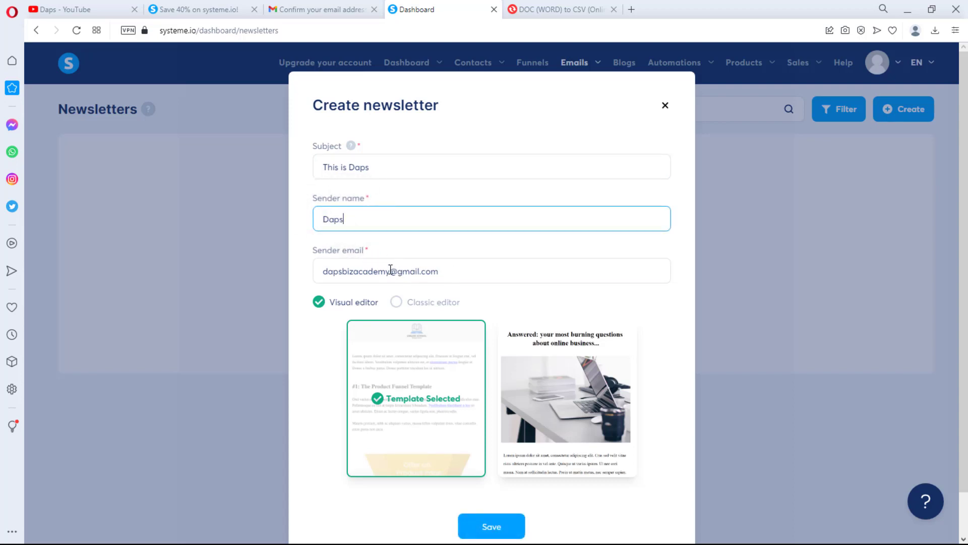
pyautogui.moveTo(391, 271); pyautogui.dragTo(344, 271)
pyautogui.write('diary')
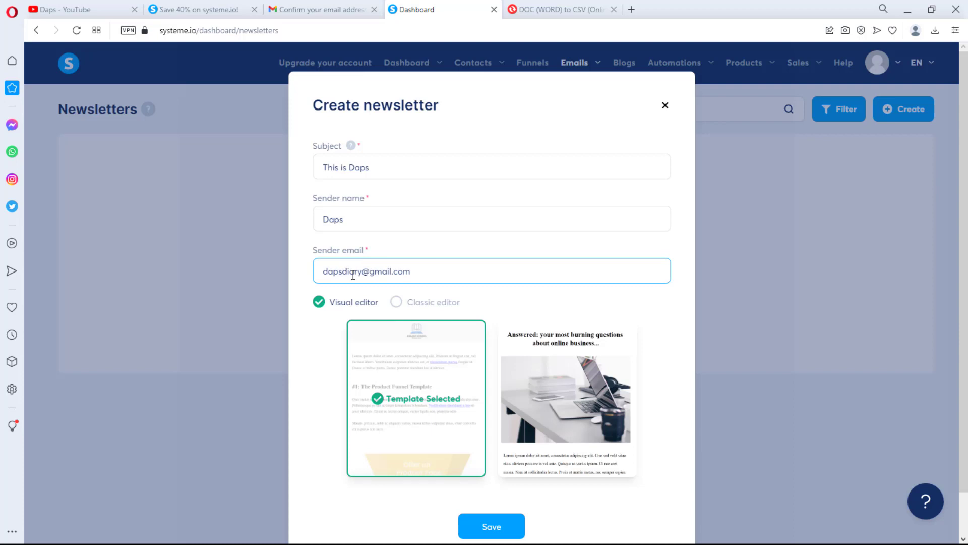
# Choose the Classic editor for the newsletter and try to save it.
pyautogui.scroll(-1, 349, 303)
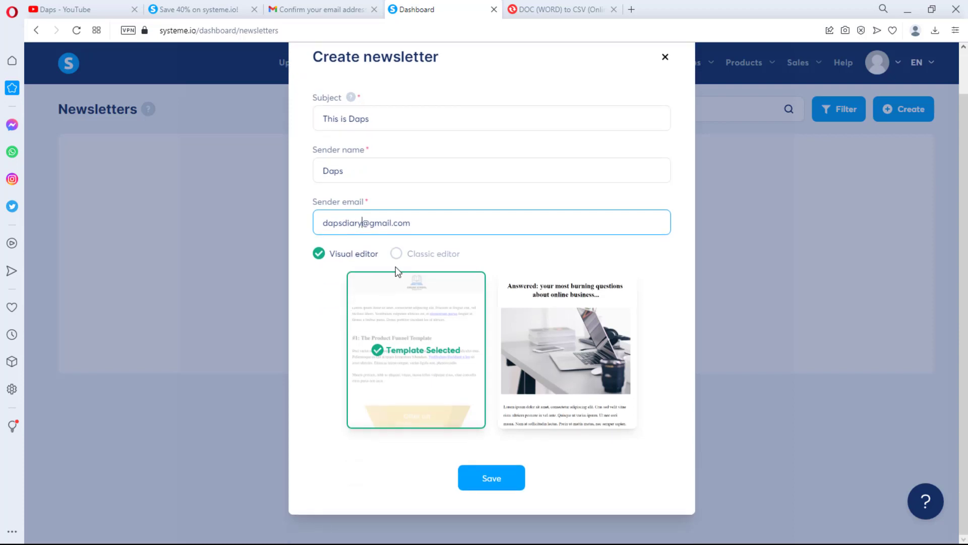
pyautogui.click(397, 253)
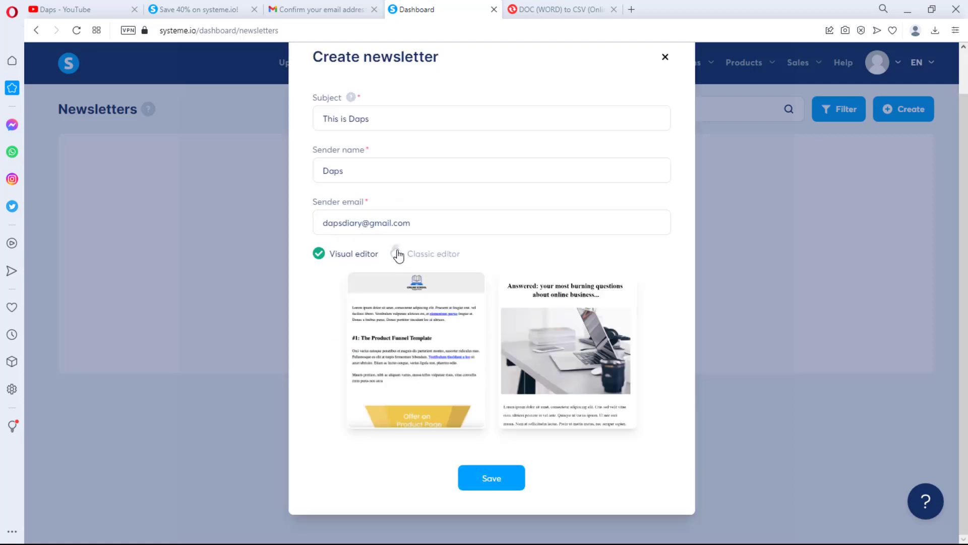
pyautogui.click(397, 254)
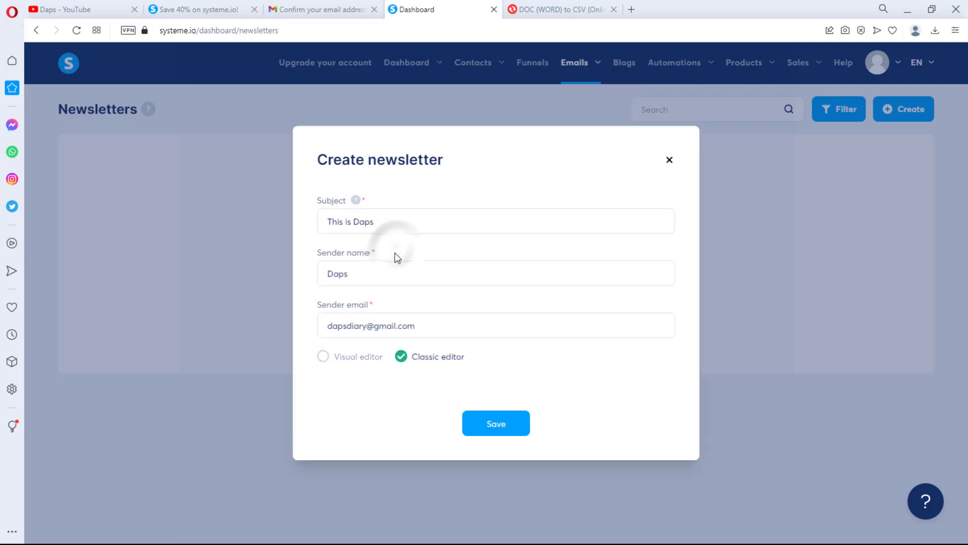
pyautogui.click(504, 424)
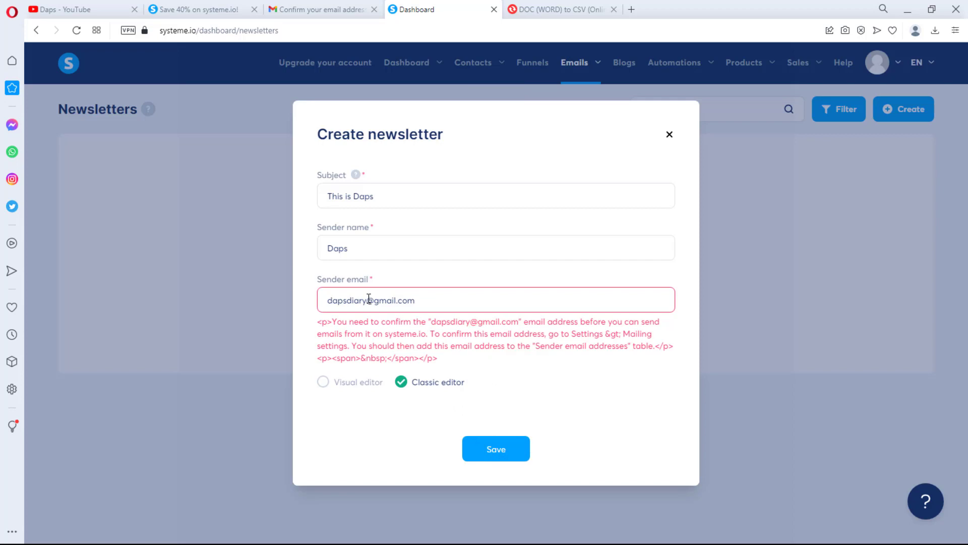
# Switch to the Gmail inbox and copy the signed-in account's email address from its account details.
pyautogui.click(309, 9)
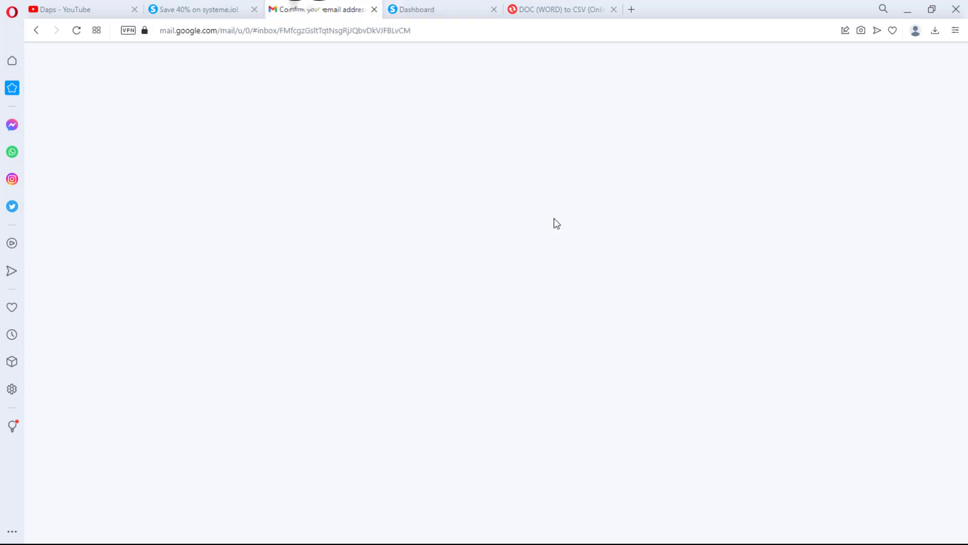
pyautogui.click(948, 61)
pyautogui.tripleClick(858, 121)
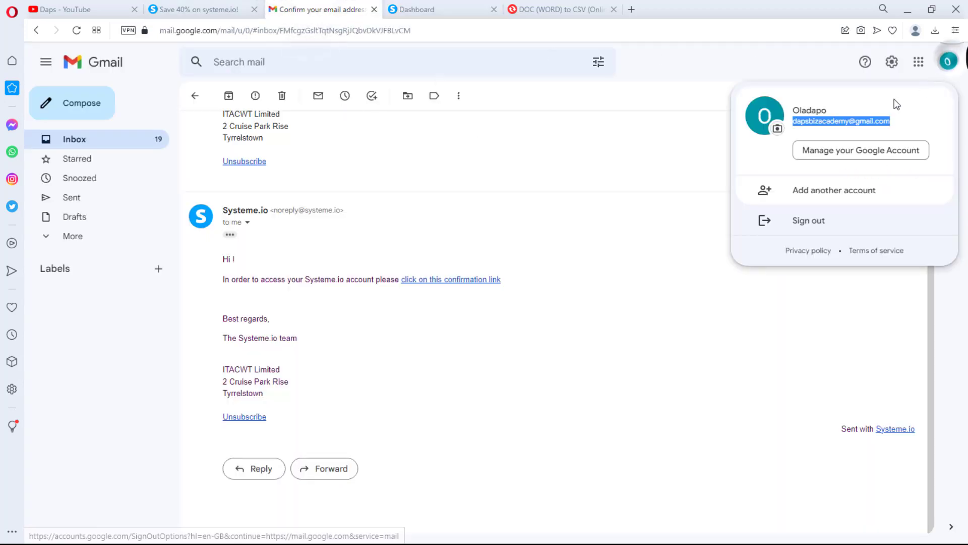
pyautogui.rightClick(850, 130)
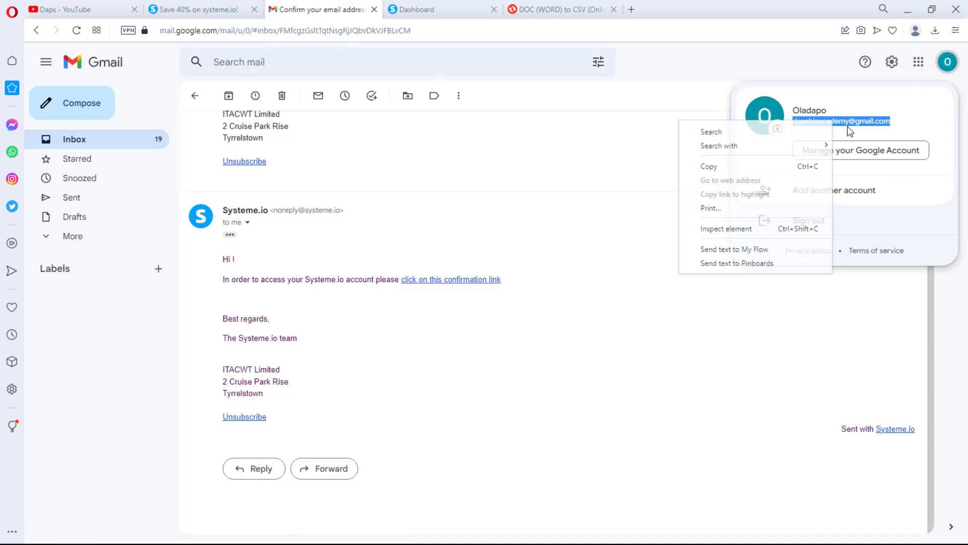
pyautogui.click(719, 167)
# Return to the Systeme.io newsletter form, replace the sender email with the copied account email and save the newsletter.
pyautogui.click(444, 10)
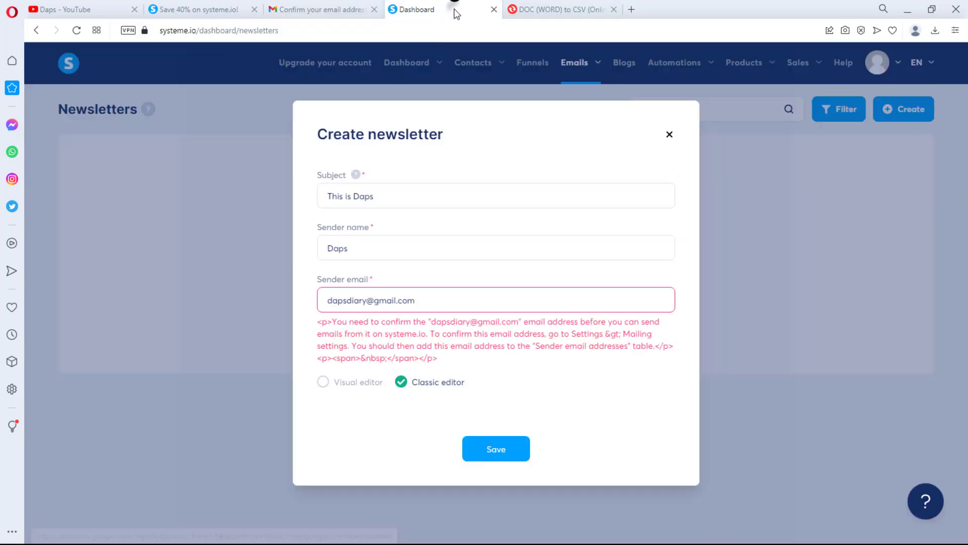
pyautogui.moveTo(435, 293); pyautogui.dragTo(293, 301)
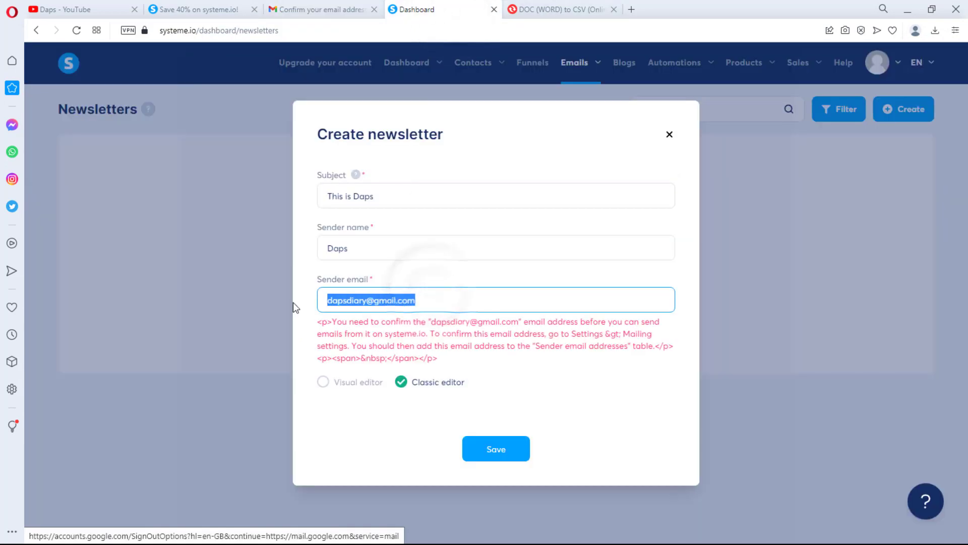
pyautogui.hotkey('ctrl', 'v')
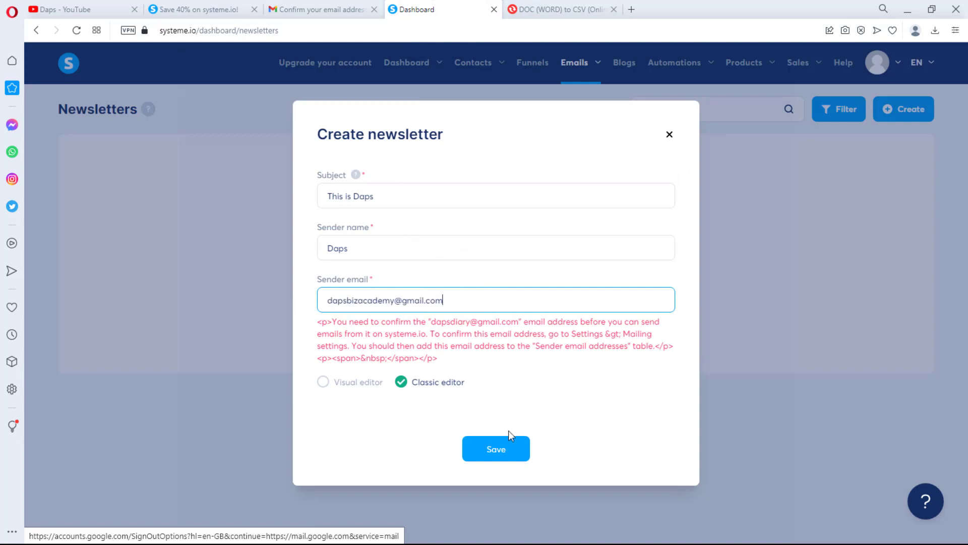
pyautogui.click(496, 446)
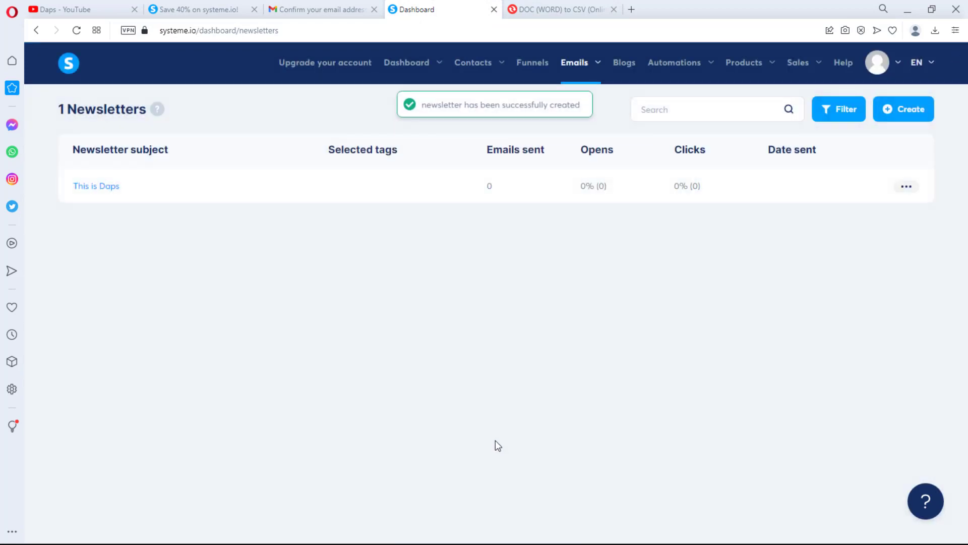
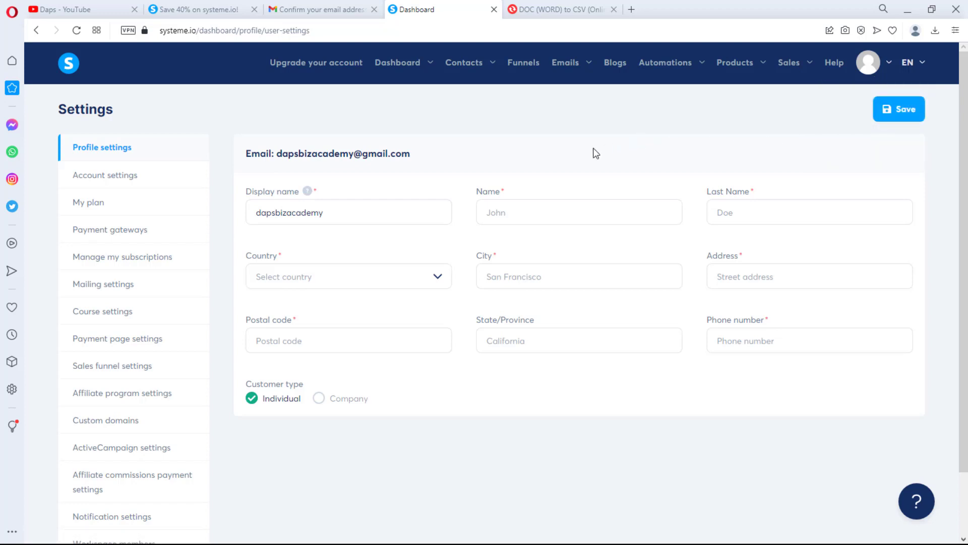
# Open the Mailing settings and add the copied account email as a new sender email address.
pyautogui.scroll(-1, 595, 153)
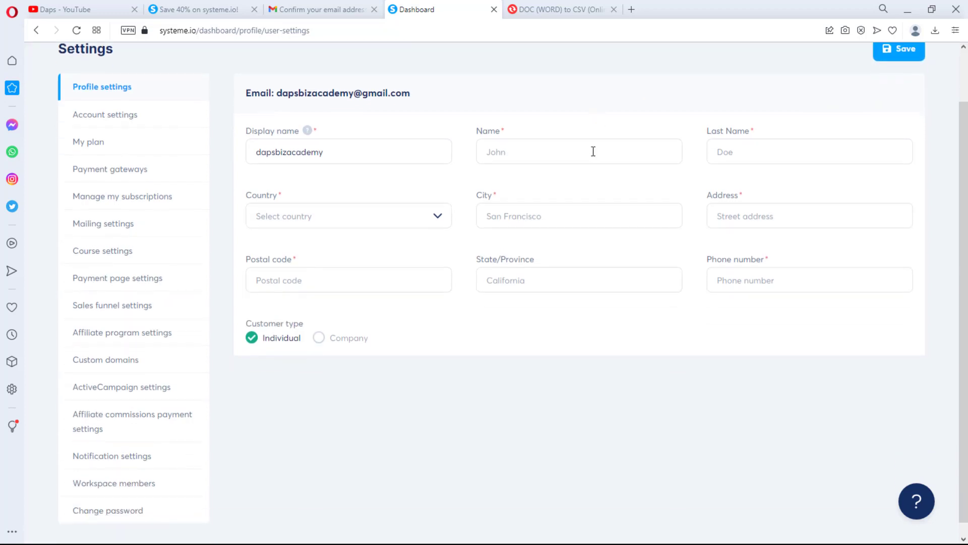
pyautogui.click(82, 225)
pyautogui.scroll(-1, 374, 251)
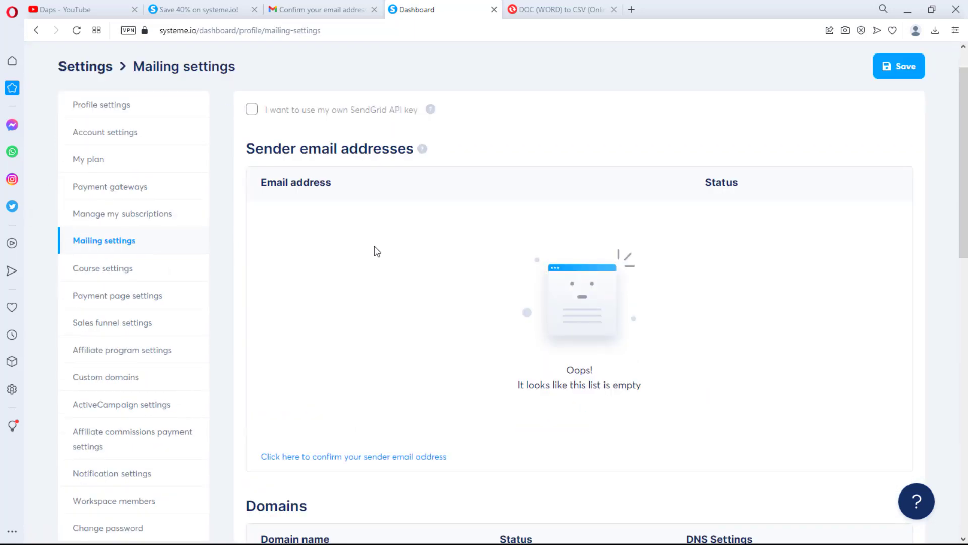
pyautogui.click(365, 459)
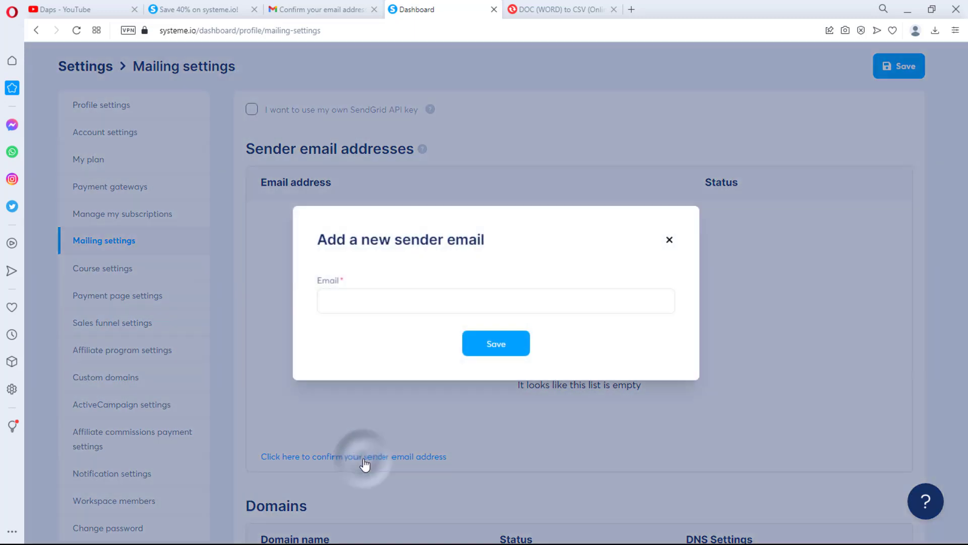
pyautogui.click(347, 302)
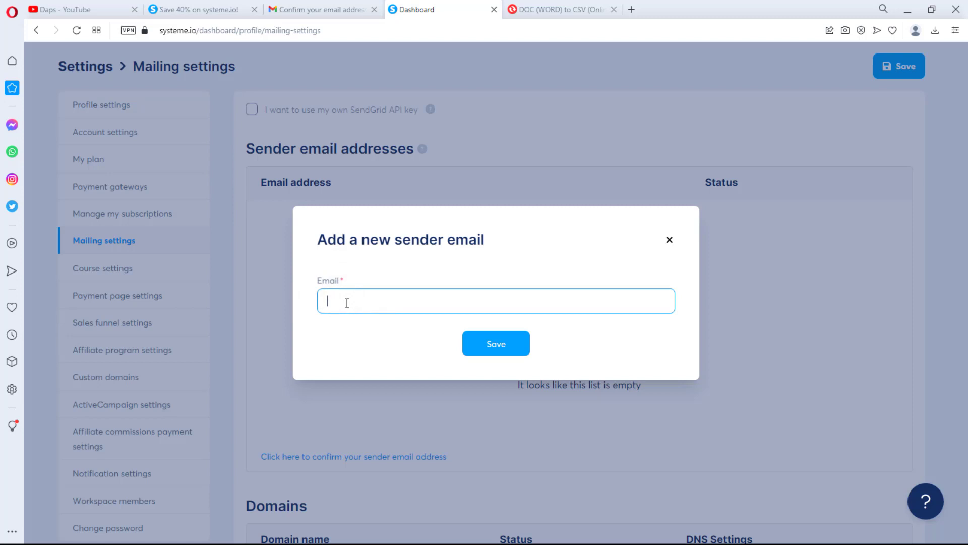
pyautogui.hotkey('ctrl', 'v')
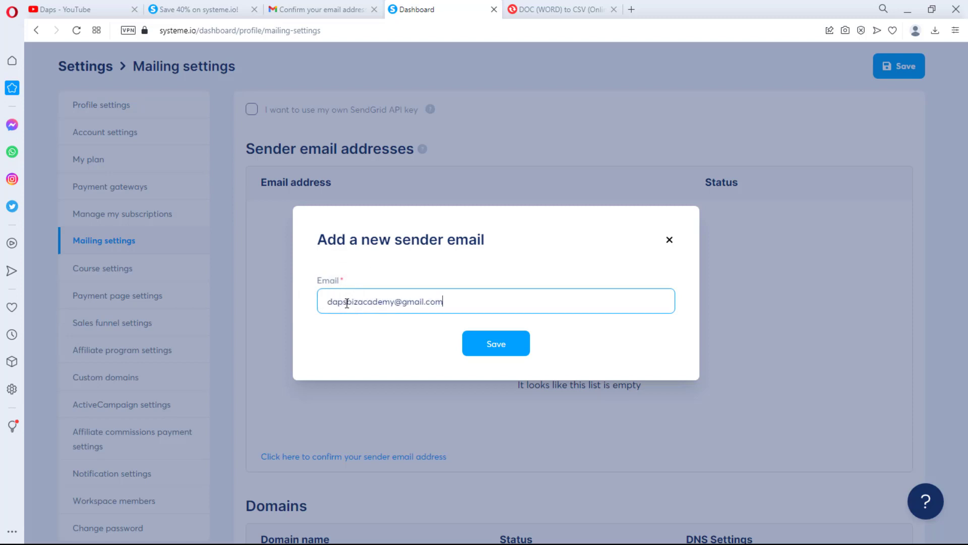
pyautogui.click(495, 344)
pyautogui.scroll(-2, 493, 347)
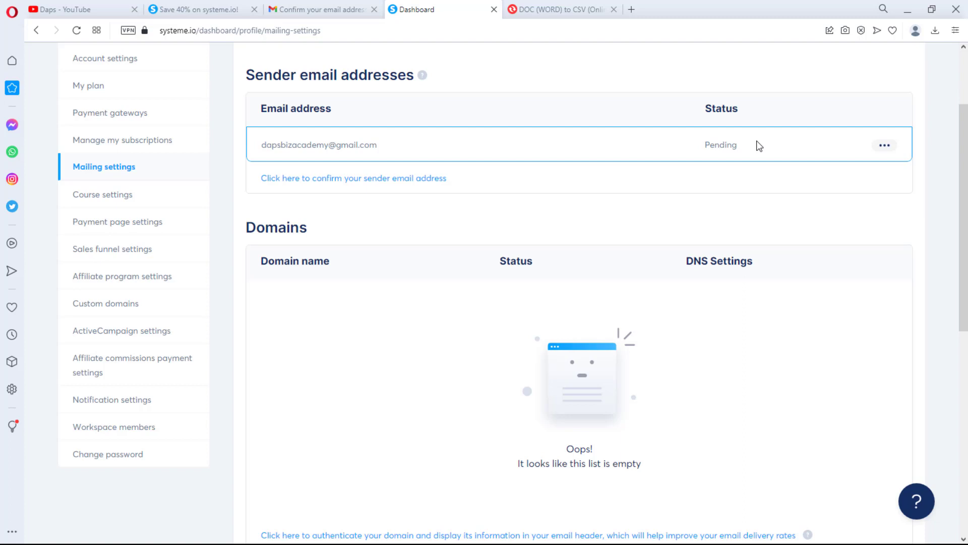
# Open the Systeme.io verification message in Gmail, follow its link to confirm the sender email address and return to the mailing settings.
pyautogui.hotkey('ctrl', 'shift', 'Tab')
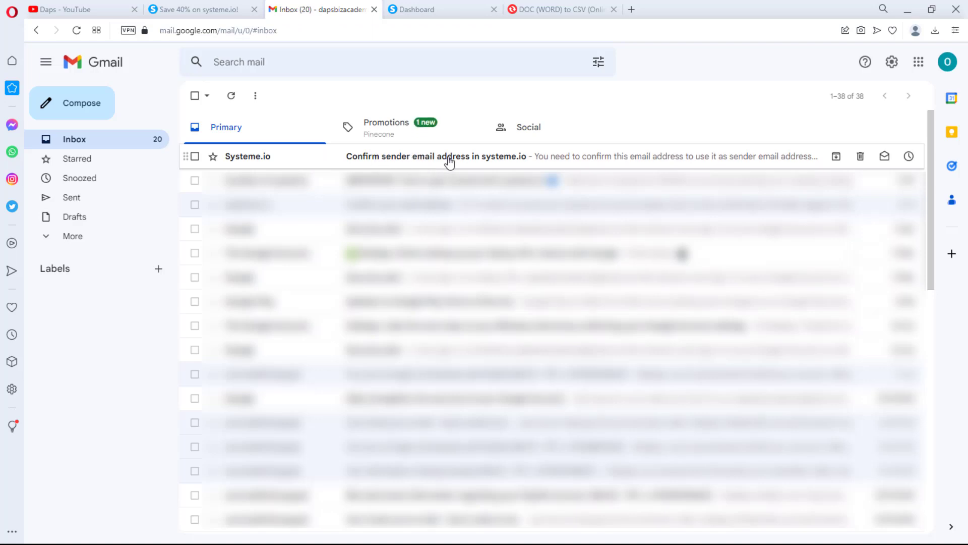
pyautogui.click(471, 162)
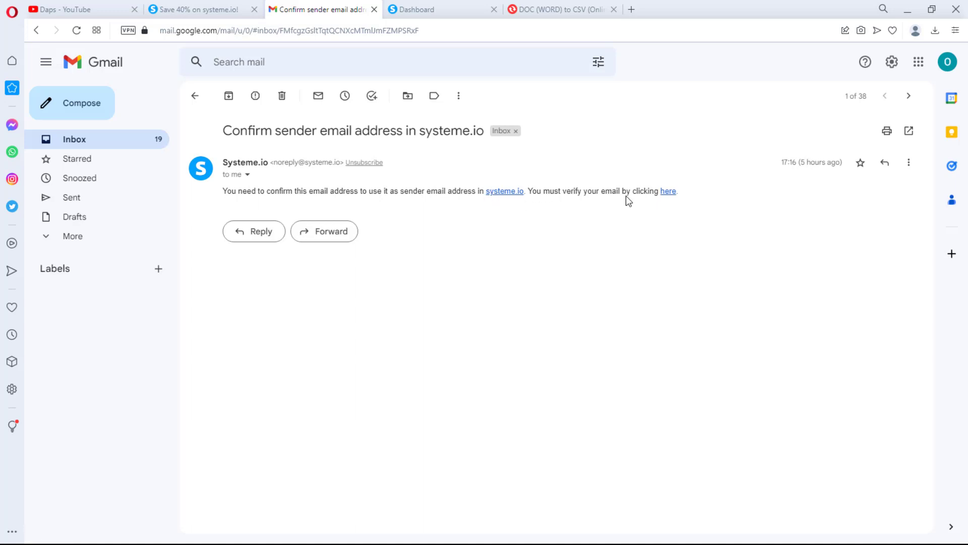
pyautogui.click(668, 192)
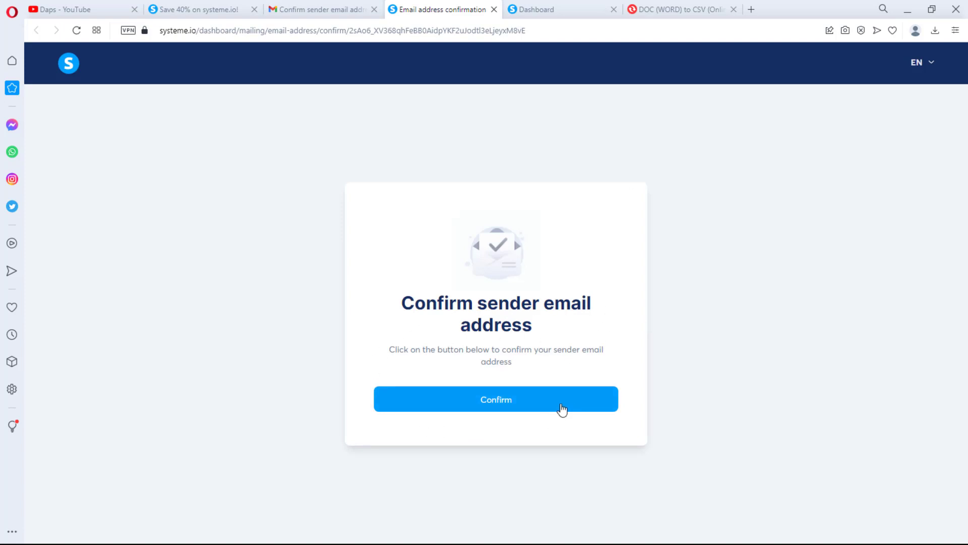
pyautogui.click(482, 402)
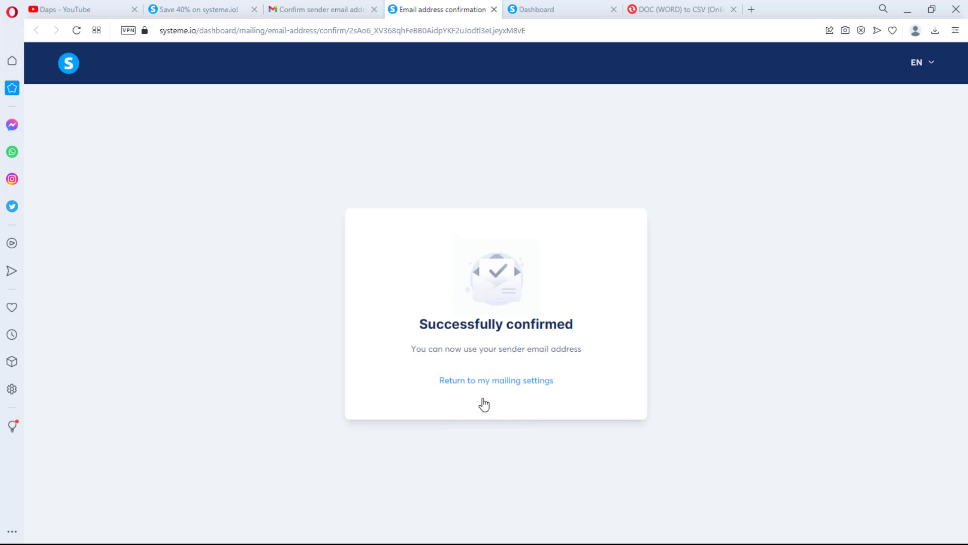
pyautogui.click(484, 386)
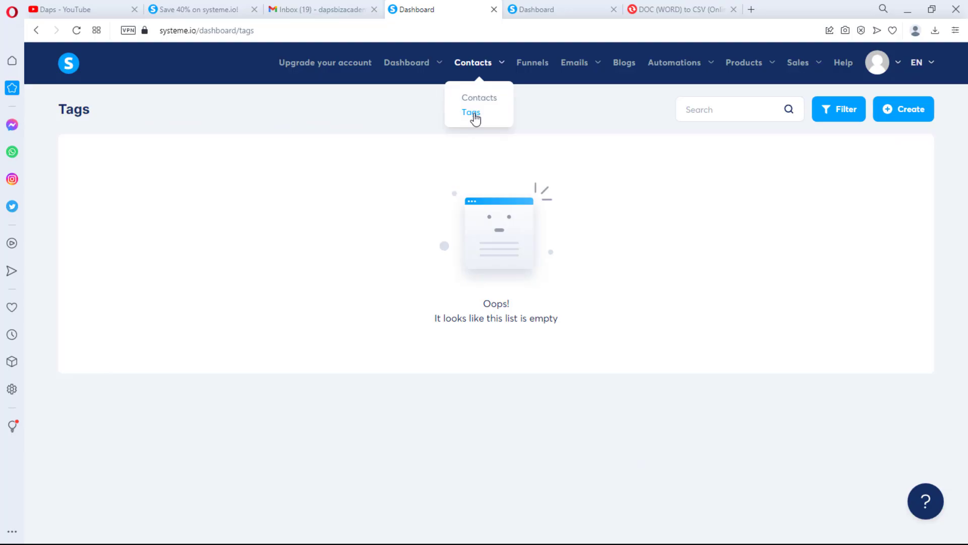
# Create a new contact tag named Daps Special.
pyautogui.click(919, 111)
pyautogui.click(378, 297)
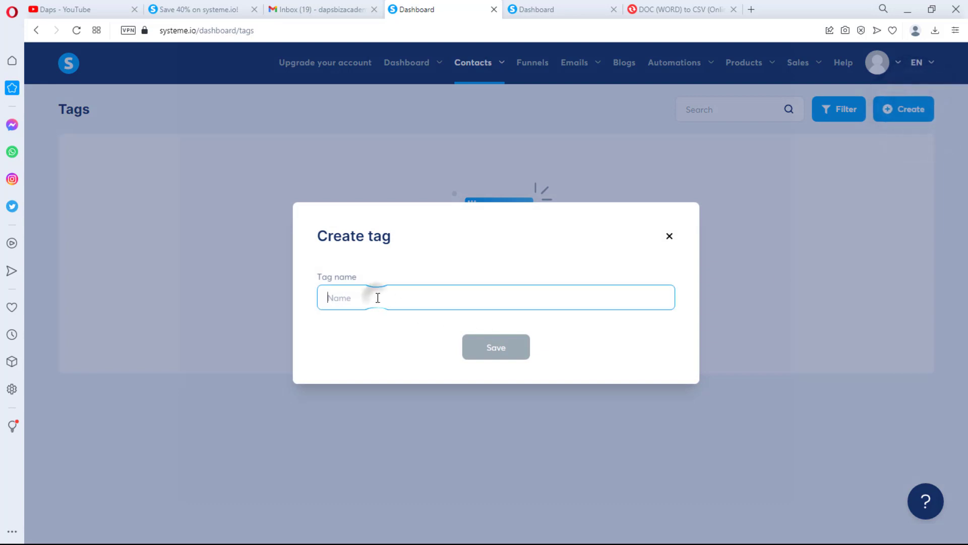
pyautogui.write('dAPS')
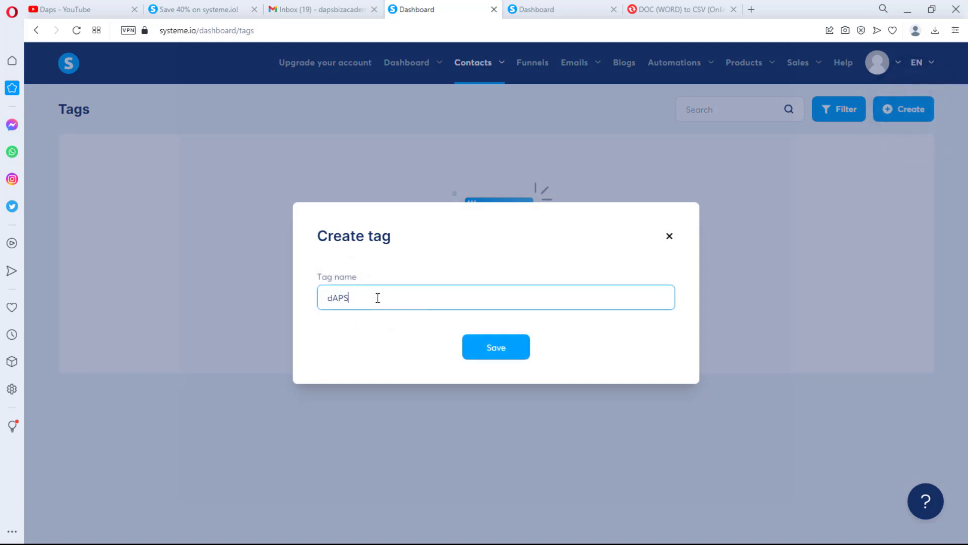
pyautogui.press('BackSpace')
pyautogui.write('Daps Special')
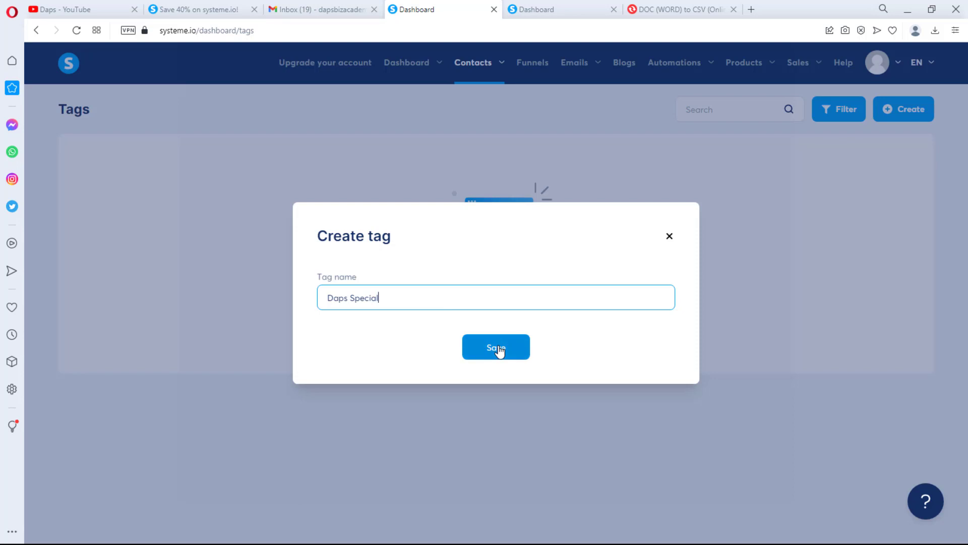
pyautogui.click(498, 349)
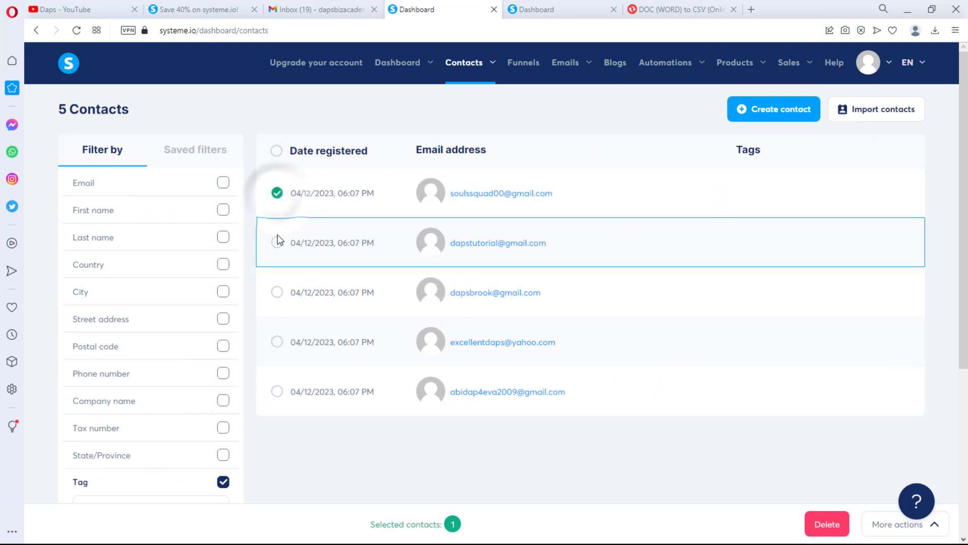
# Select all five imported contacts, add the Daps Special tag to them and reload the Contacts list.
pyautogui.click(277, 241)
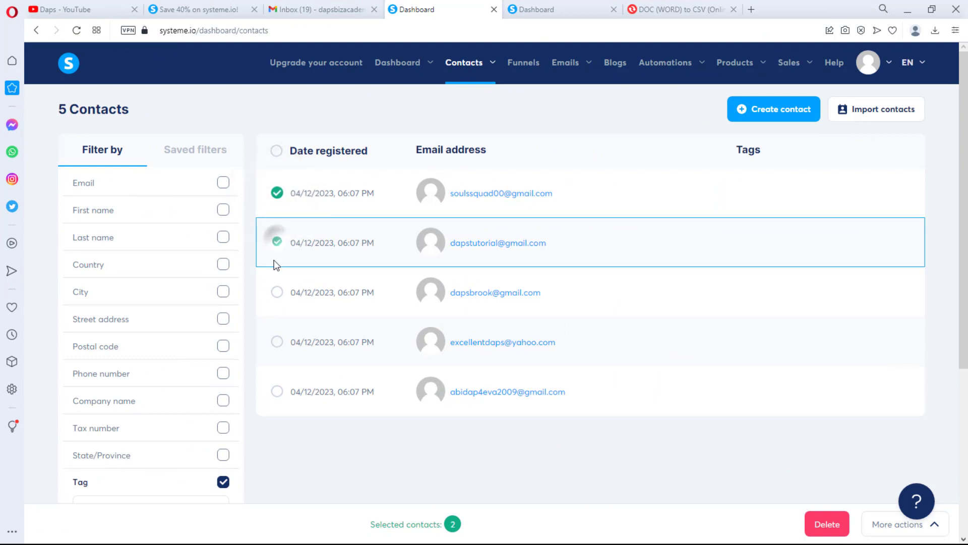
pyautogui.click(277, 293)
pyautogui.click(279, 345)
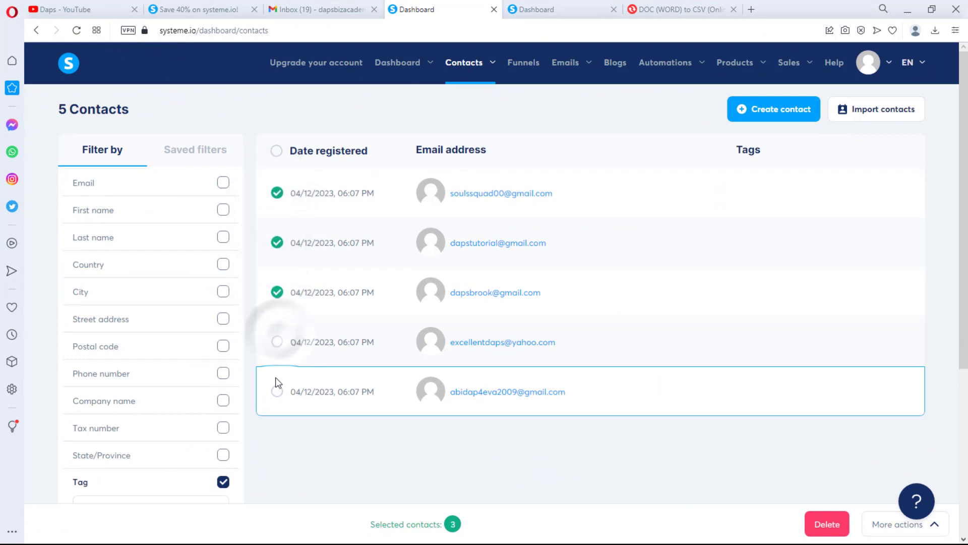
pyautogui.click(277, 386)
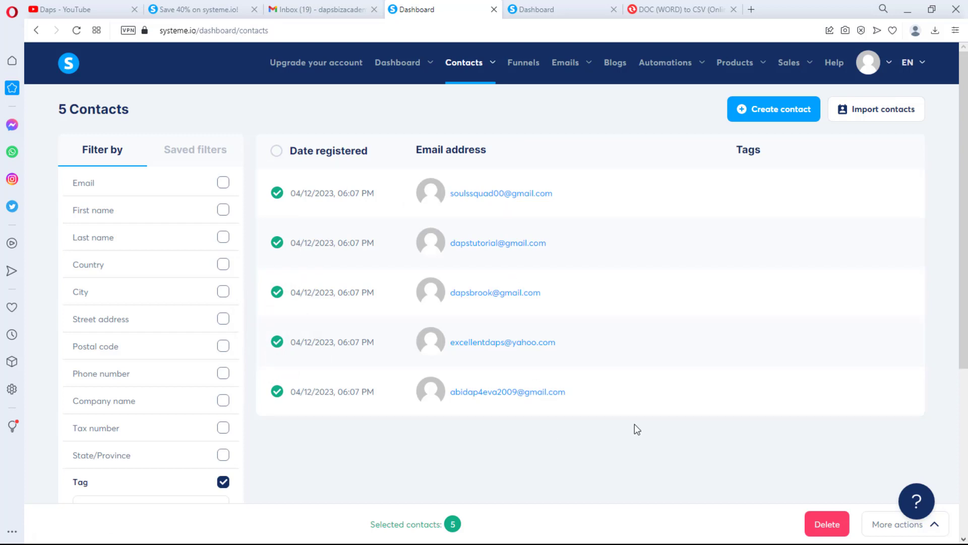
pyautogui.click(900, 524)
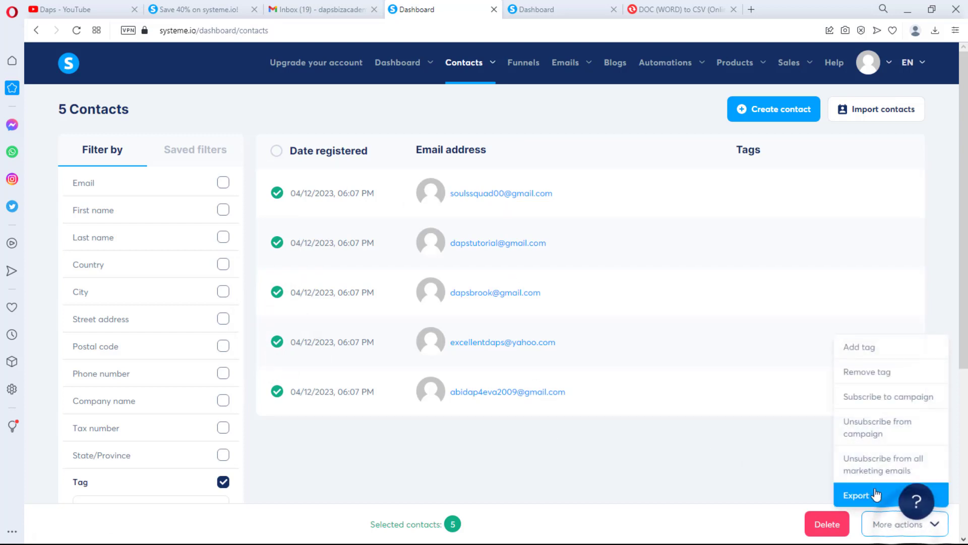
pyautogui.click(873, 353)
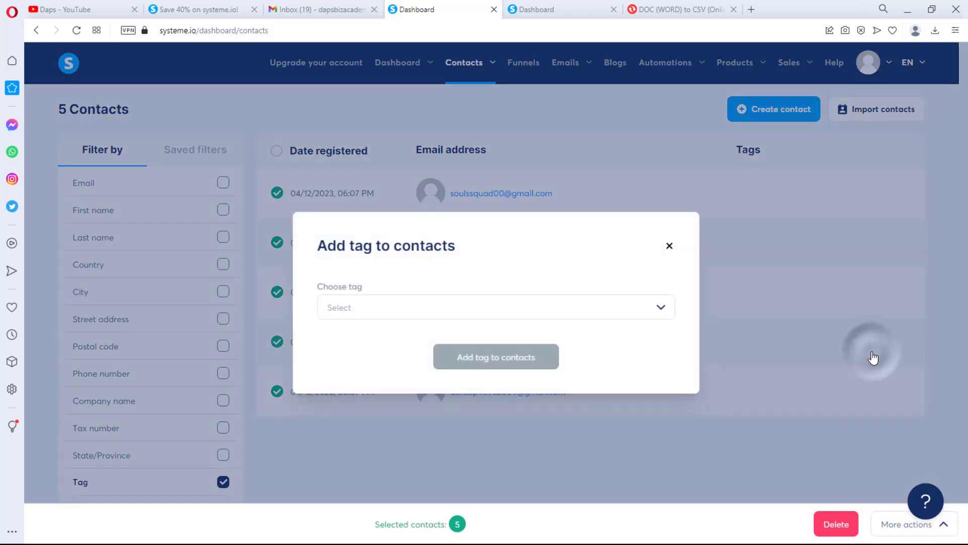
pyautogui.click(626, 309)
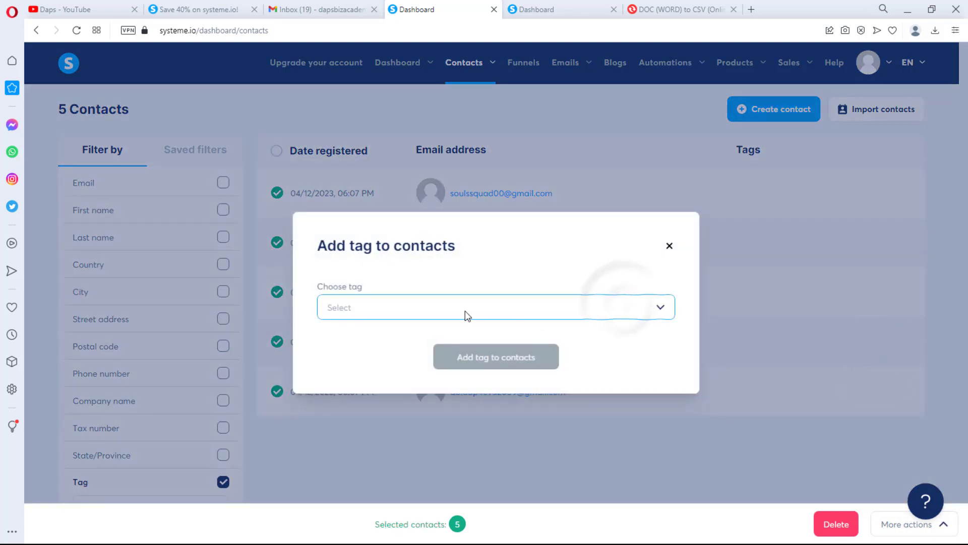
pyautogui.write('d')
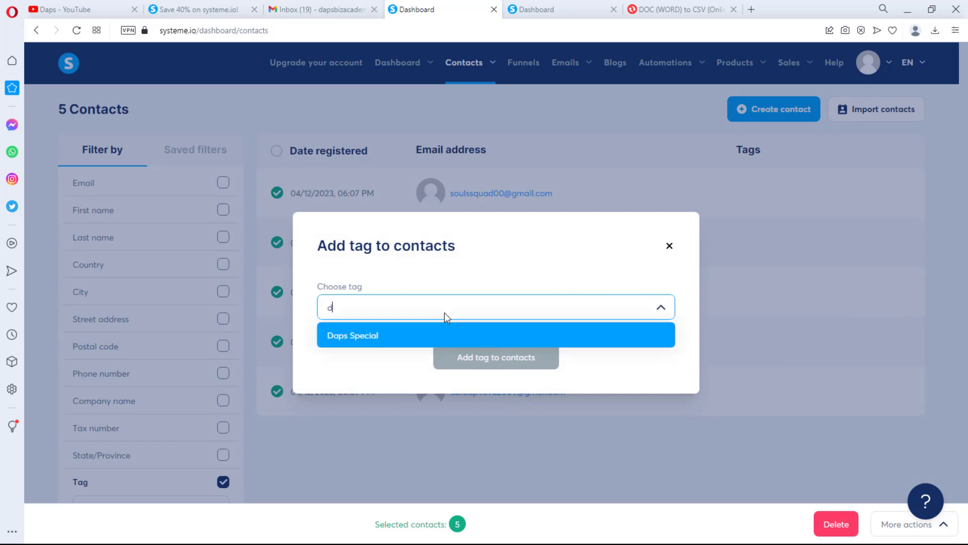
pyautogui.click(398, 332)
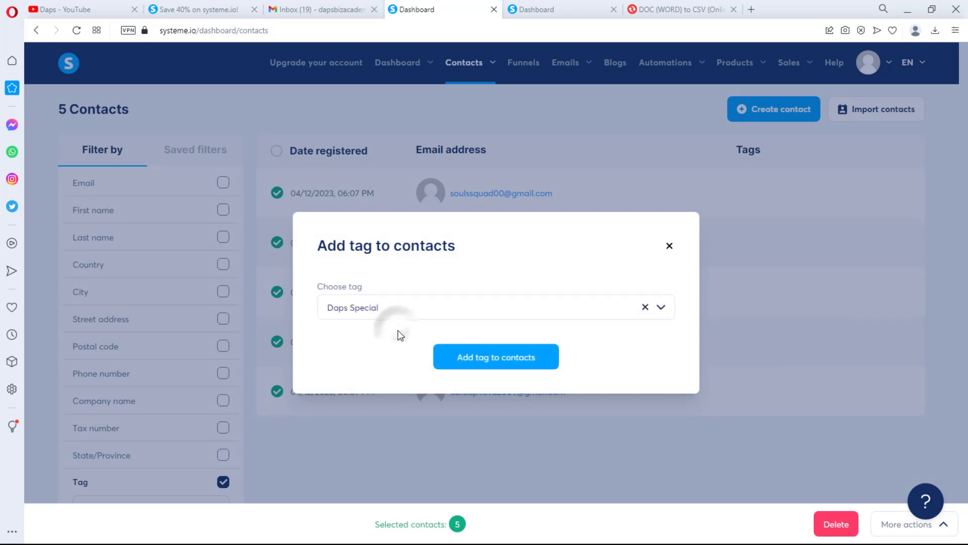
pyautogui.click(506, 359)
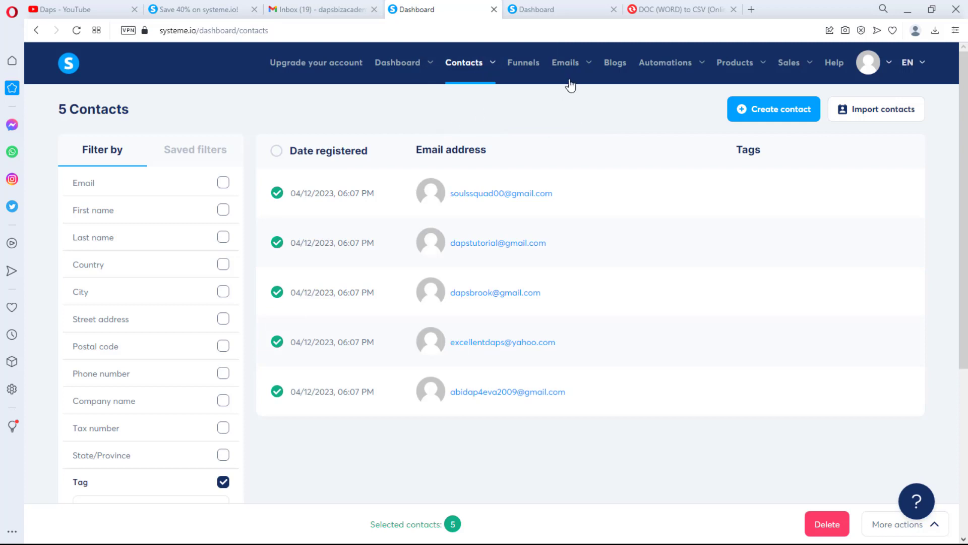
pyautogui.click(78, 31)
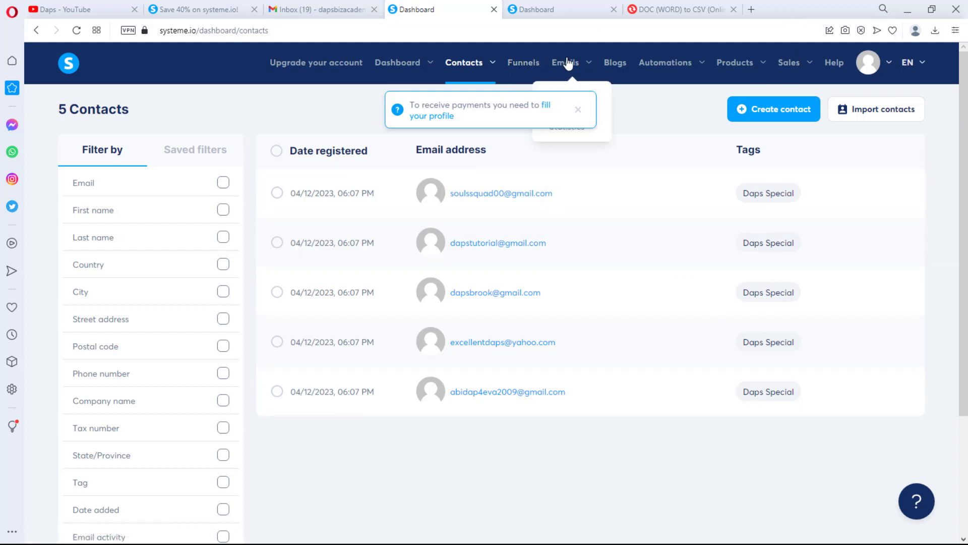
# Dismiss the profile notice and open the Newsletters list under Emails.
pyautogui.click(576, 109)
pyautogui.moveTo(577, 71)
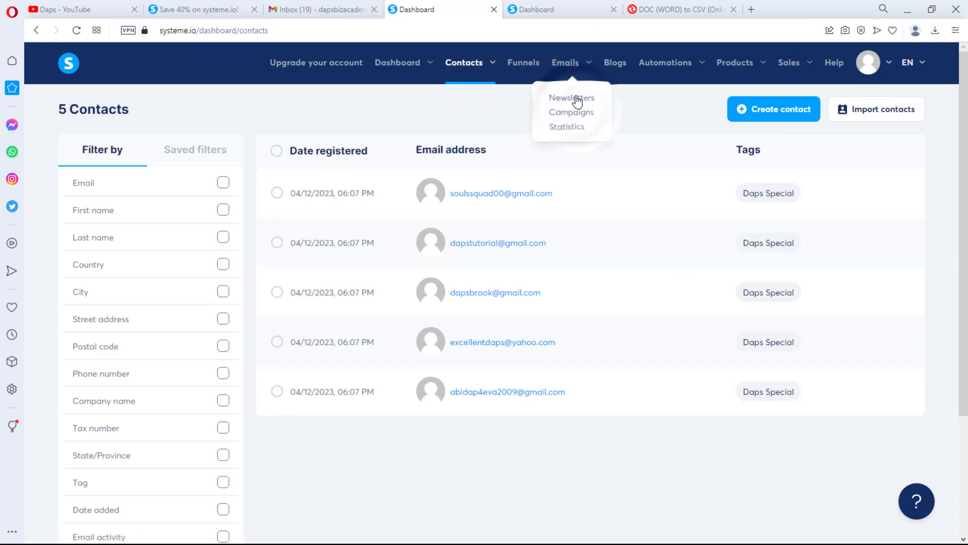
pyautogui.click(572, 96)
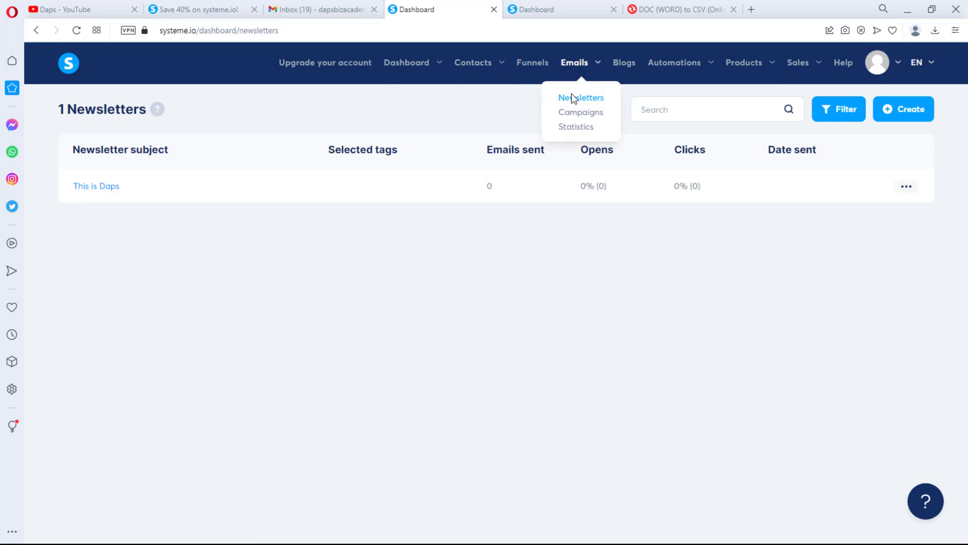
# Edit the This is Daps newsletter to include the Daps Special tag and contain the body text "This is a test email".
pyautogui.click(906, 186)
pyautogui.click(854, 196)
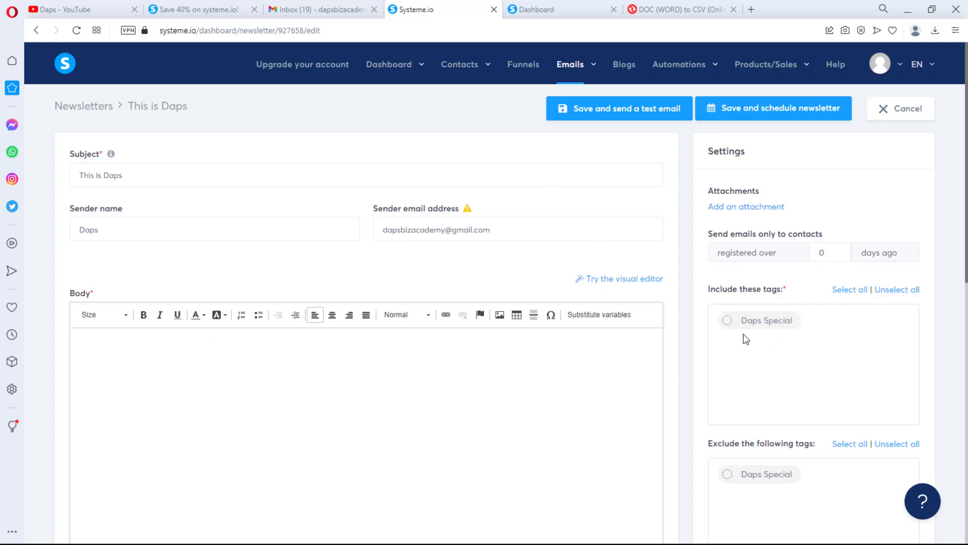
pyautogui.click(728, 322)
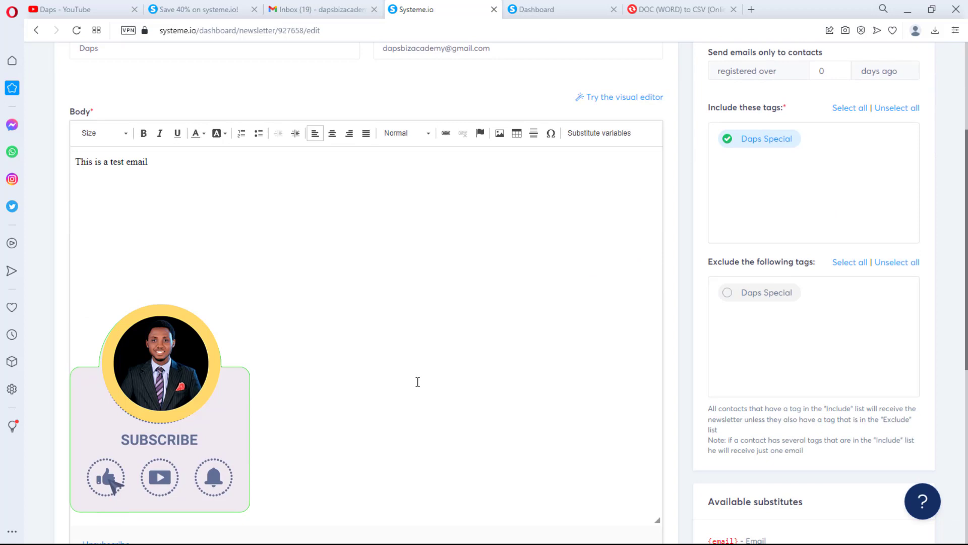
# Review the newsletter's body, footer and tag settings, and examine the available substitutes such as {first_name}.
pyautogui.scroll(-3, 417, 380)
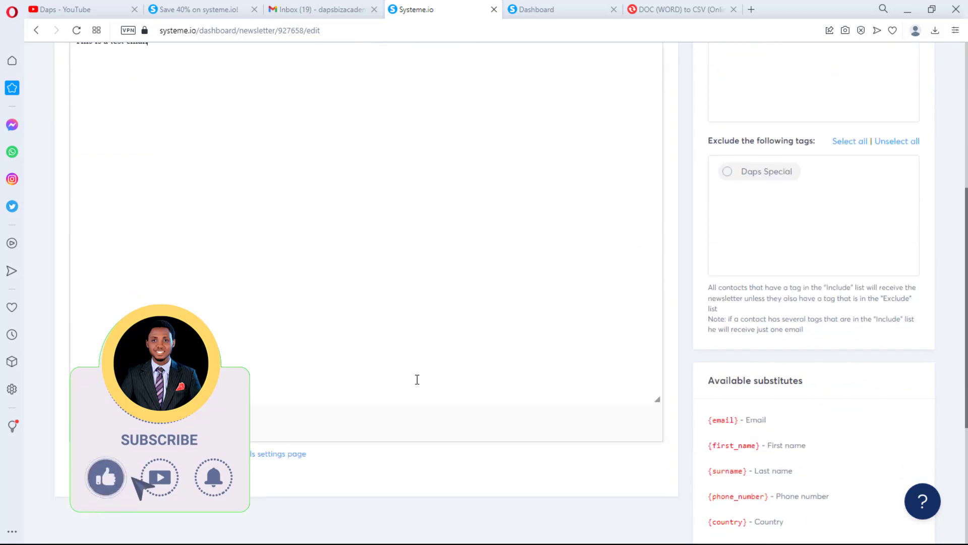
pyautogui.scroll(3, 416, 370)
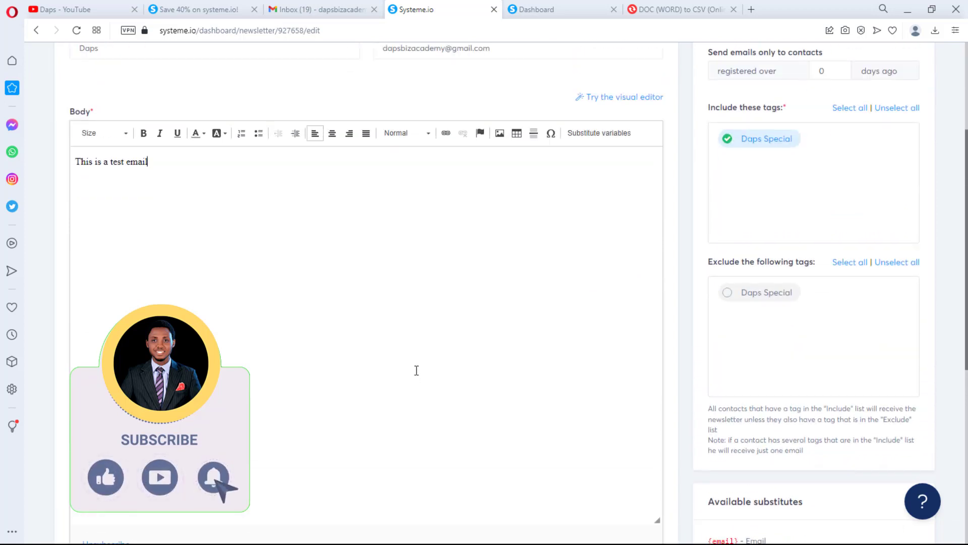
pyautogui.scroll(-4, 415, 369)
pyautogui.scroll(-1, 412, 362)
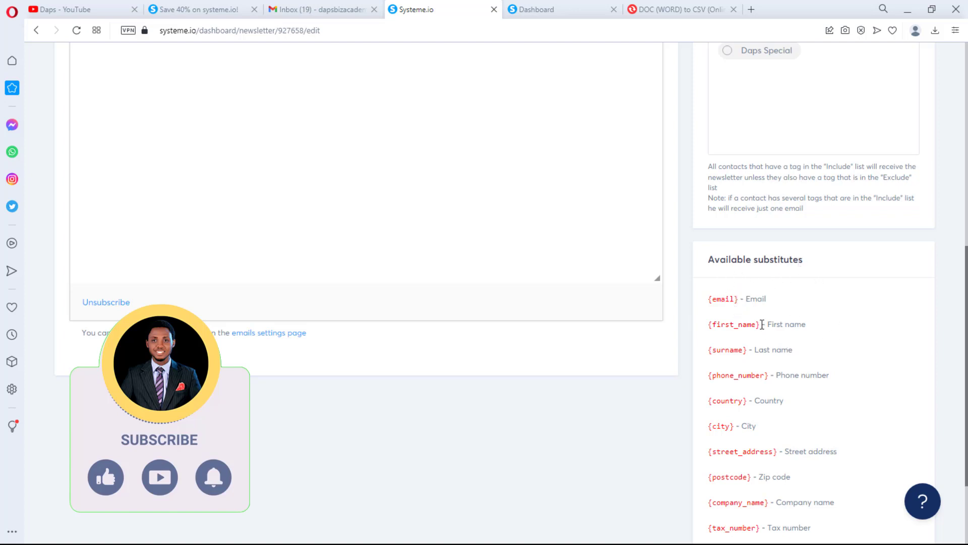
pyautogui.moveTo(762, 324); pyautogui.dragTo(711, 323)
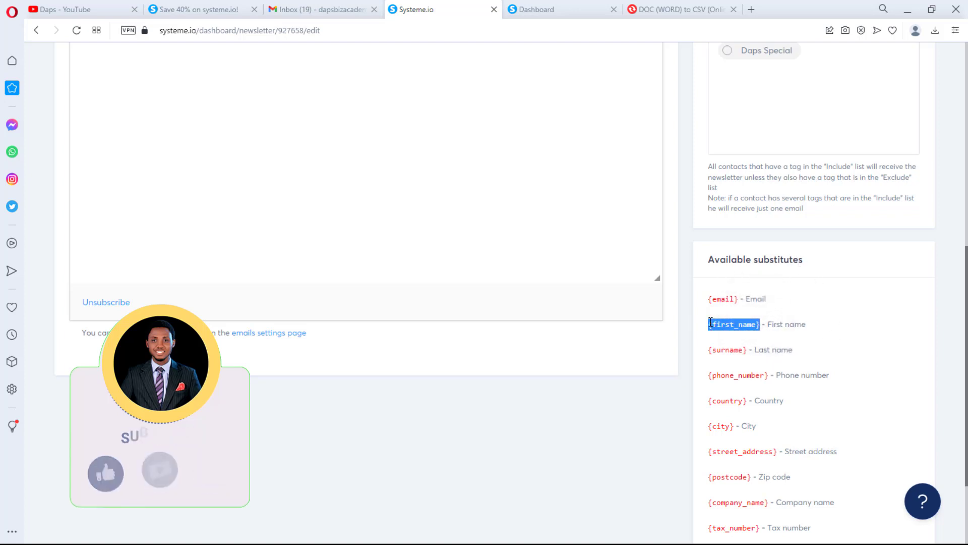
pyautogui.click(762, 324)
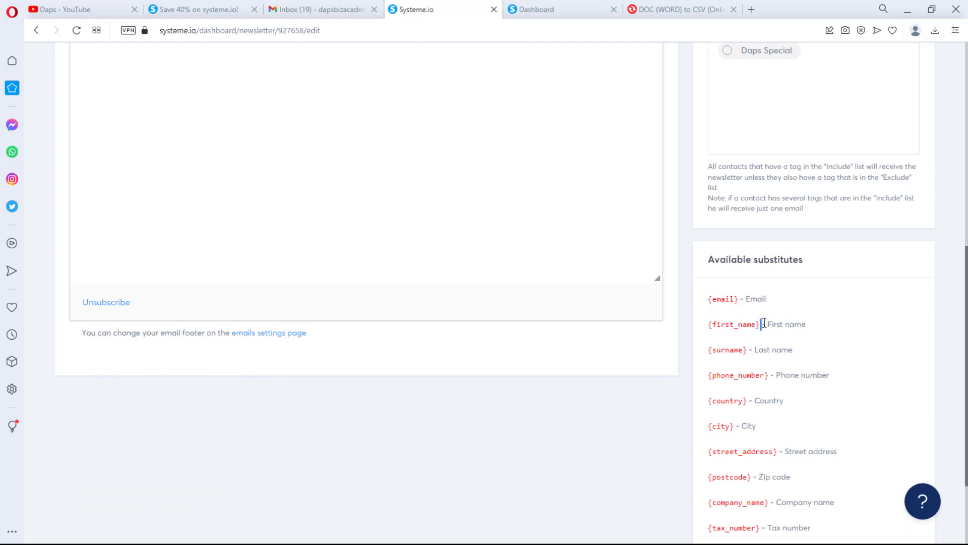
pyautogui.scroll(6, 374, 320)
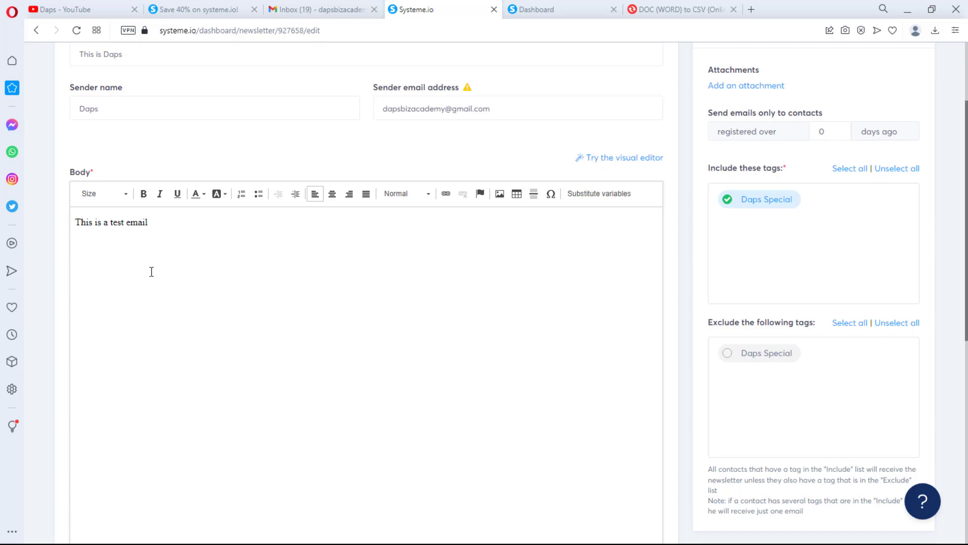
pyautogui.scroll(-5, 317, 285)
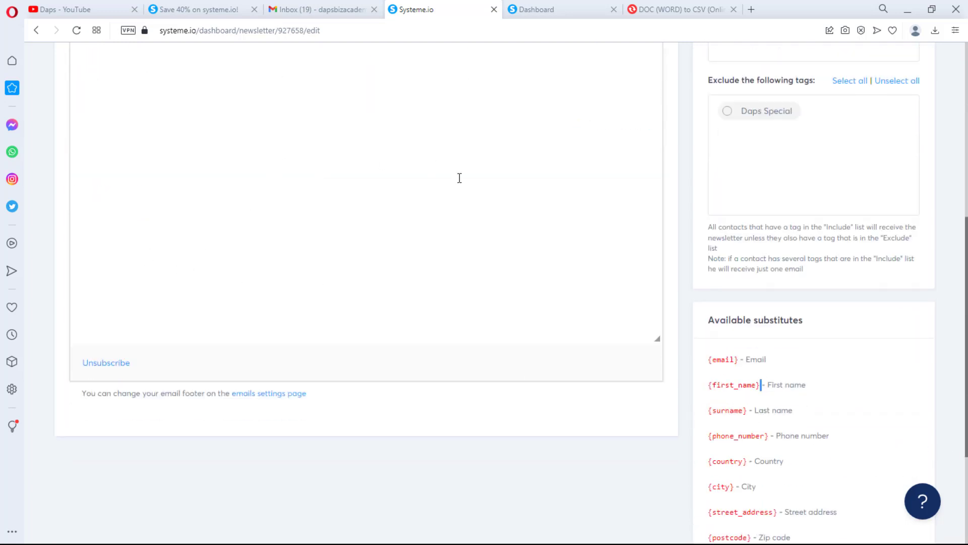
pyautogui.scroll(6, 341, 207)
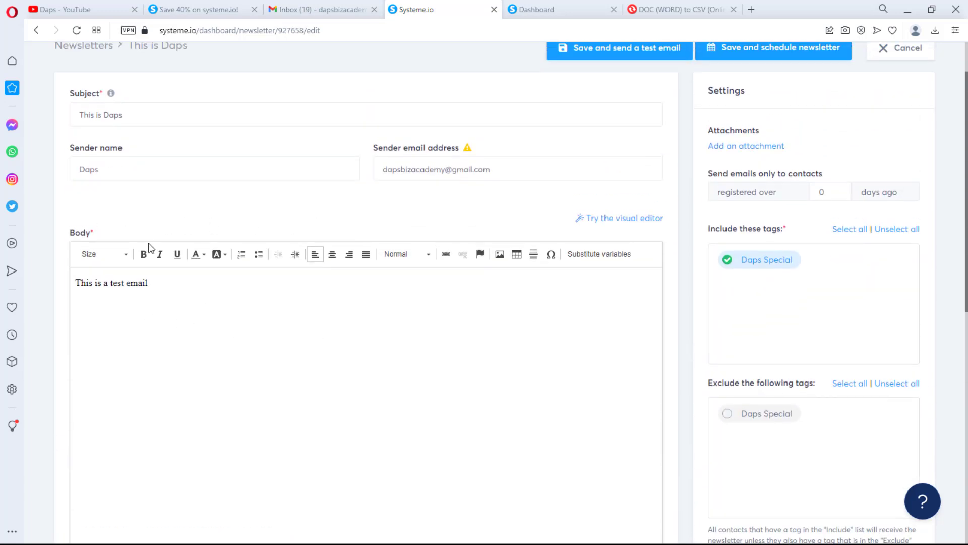
pyautogui.scroll(2, 476, 362)
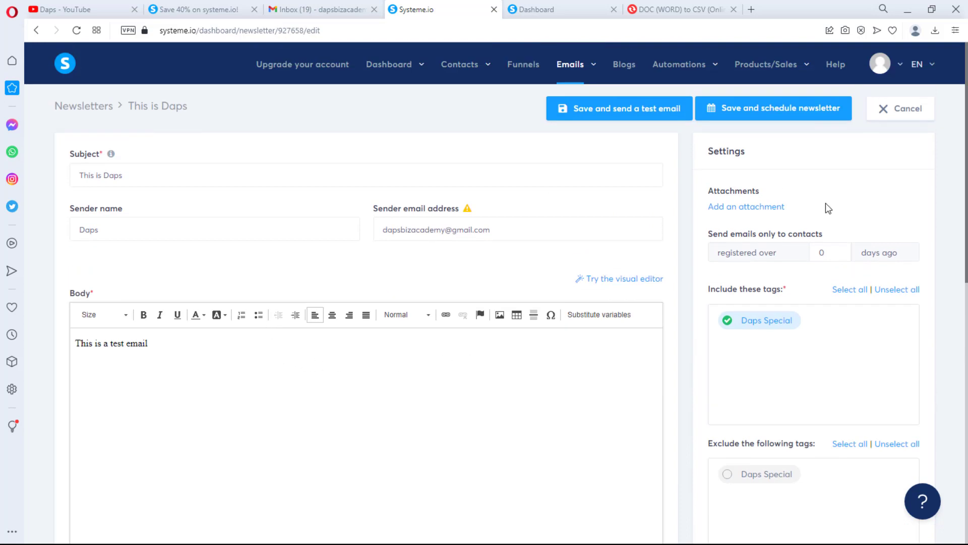
# Save the newsletter, send it immediately to the Daps Special contacts and reload the Newsletters list.
pyautogui.click(764, 114)
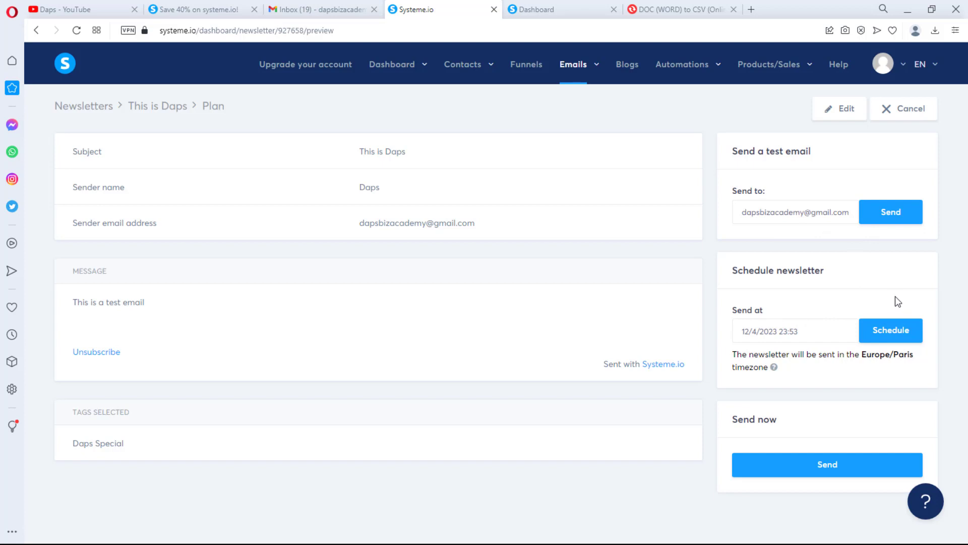
pyautogui.click(835, 468)
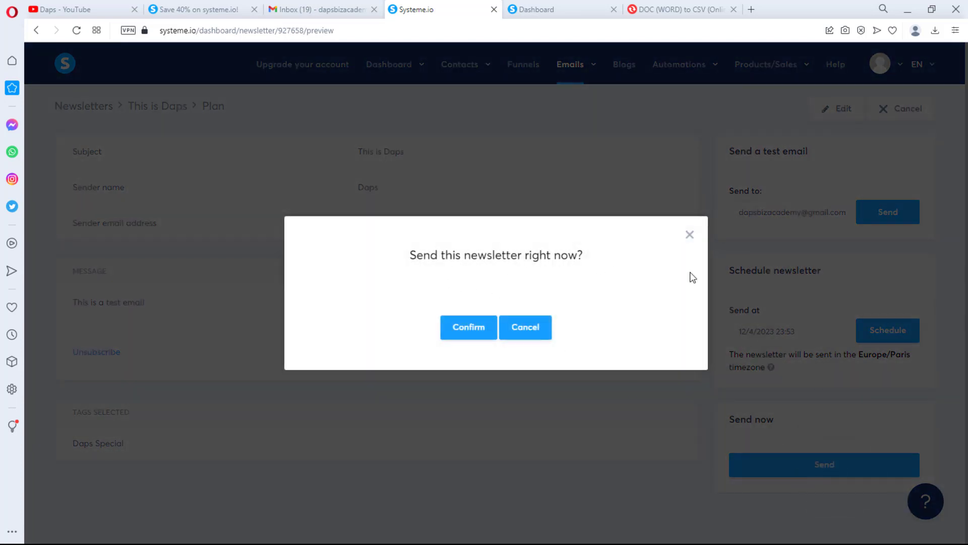
pyautogui.click(473, 334)
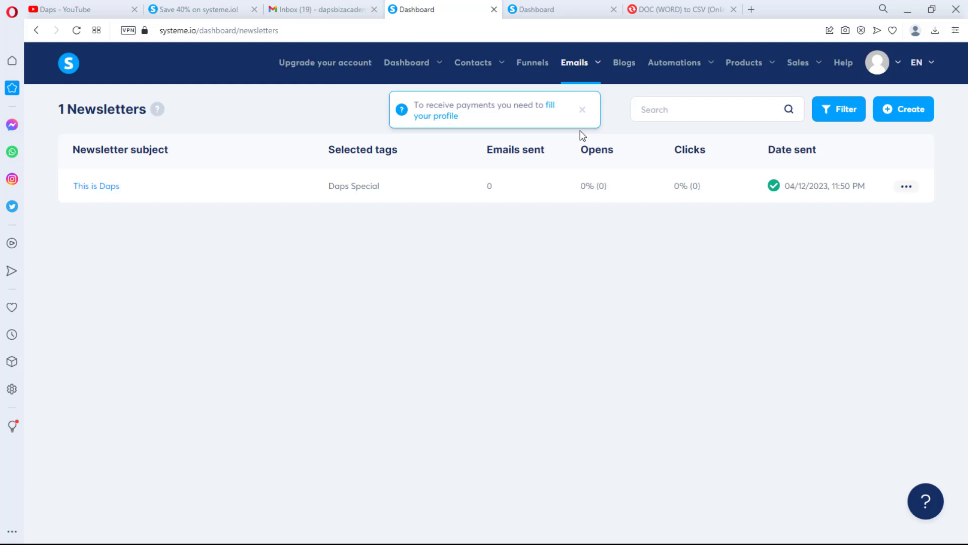
pyautogui.press('F5')
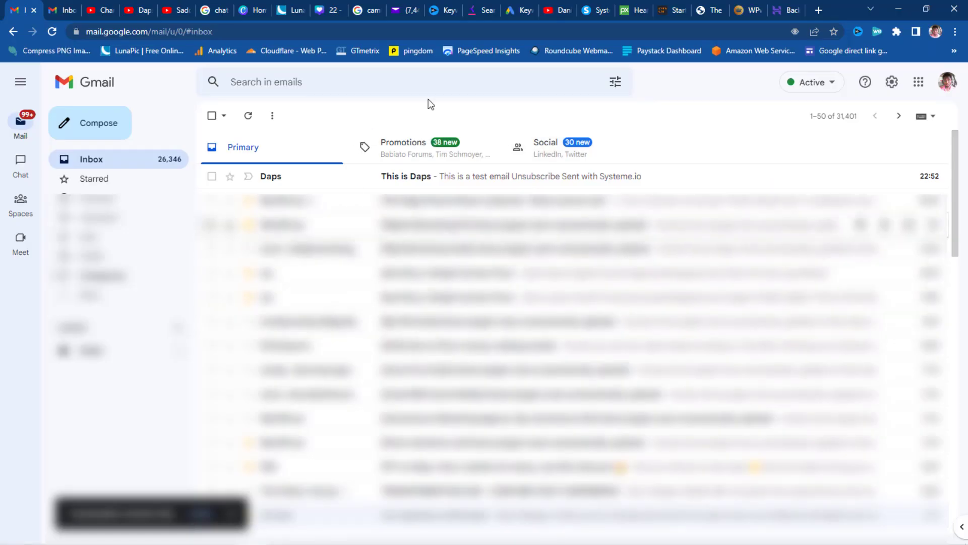
# Open the received This is Daps email in the Gmail inbox, inspect its sender and header details, and return to Systeme.io.
pyautogui.click(465, 185)
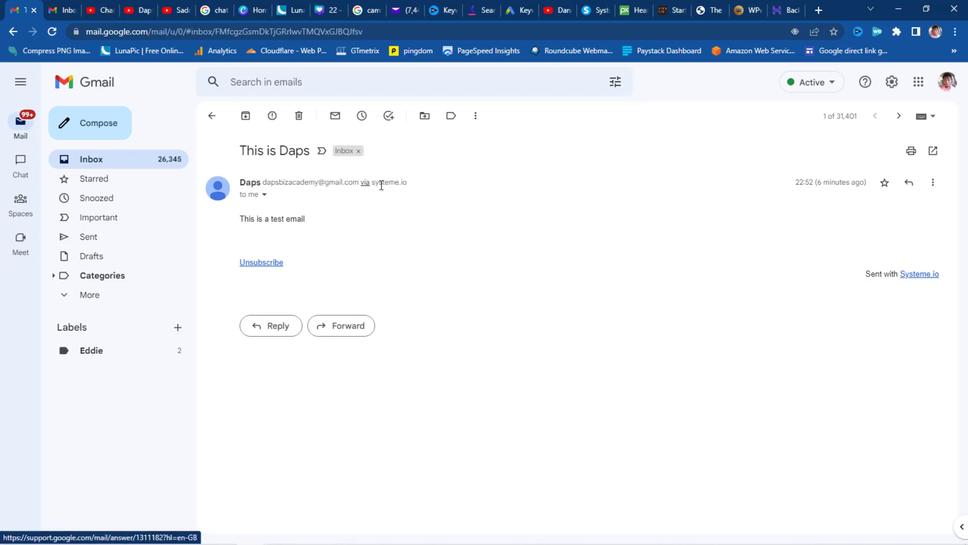
pyautogui.click(264, 195)
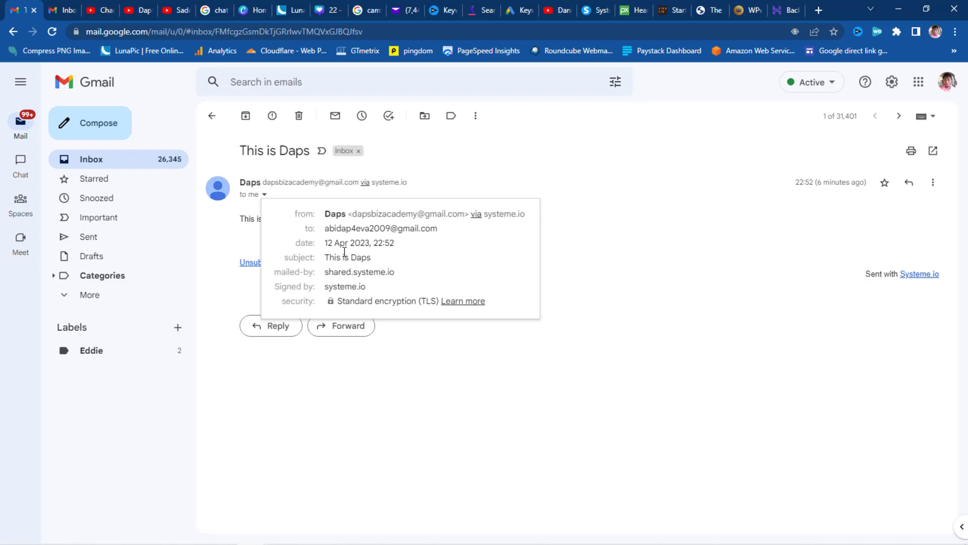
pyautogui.hotkey('alt', 'Tab')
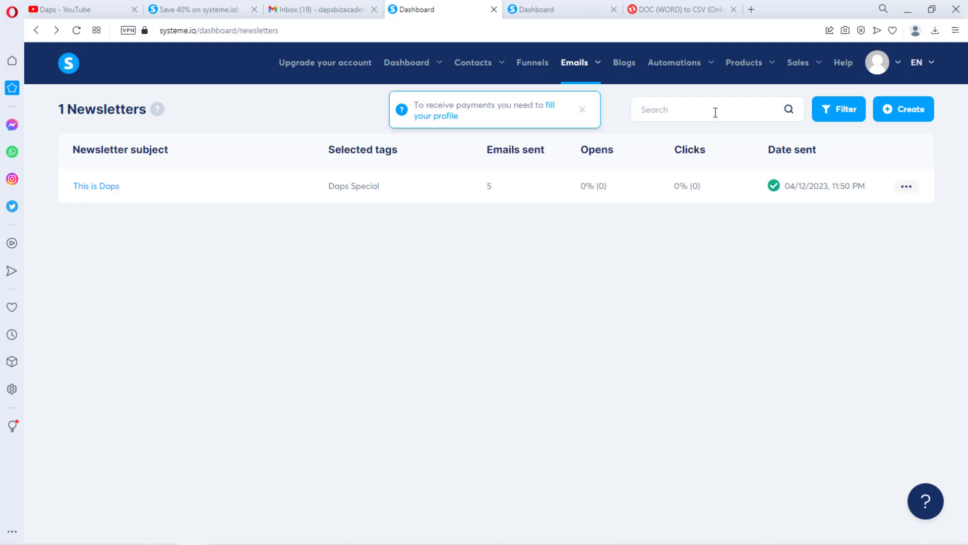
# Open the account's mailing settings and examine the sender email addresses and the Domains section.
pyautogui.moveTo(897, 63)
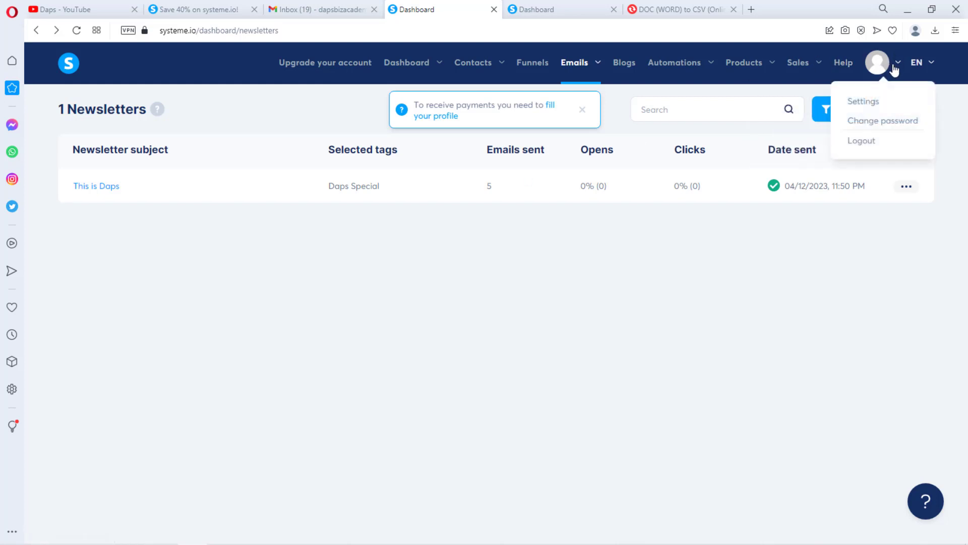
pyautogui.click(864, 101)
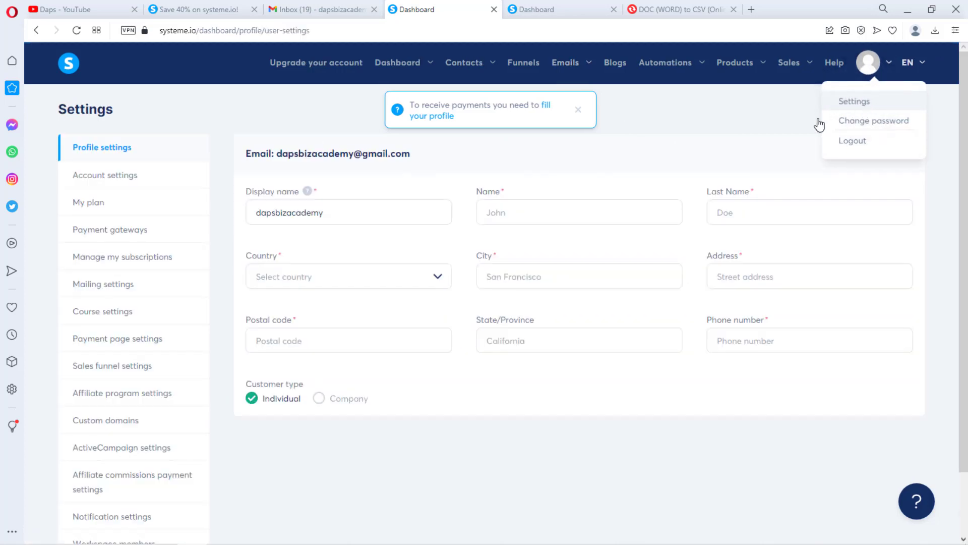
pyautogui.click(87, 286)
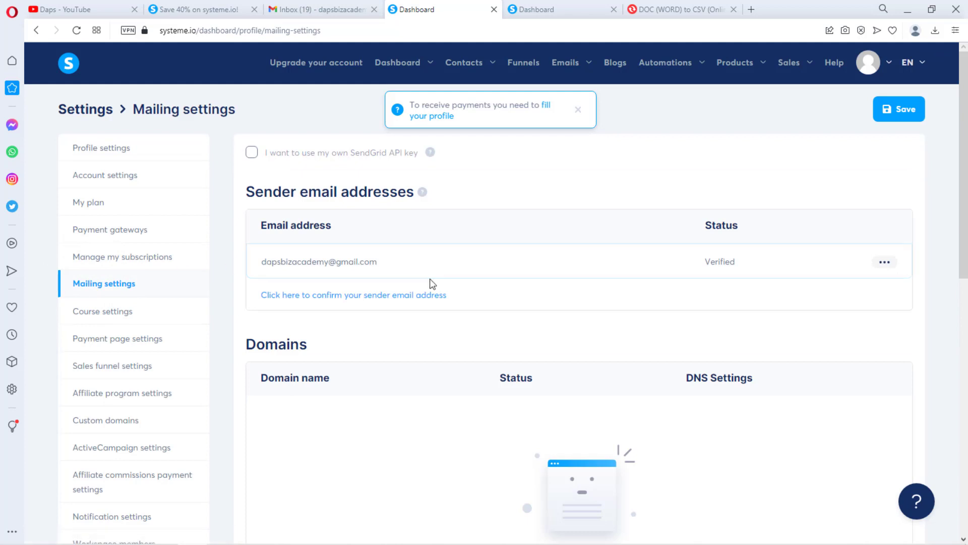
pyautogui.scroll(-5, 431, 282)
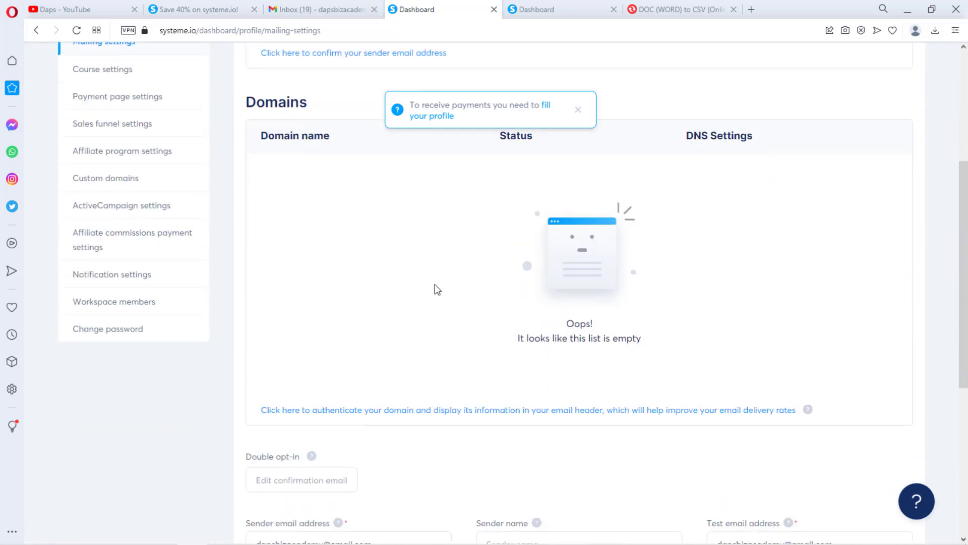